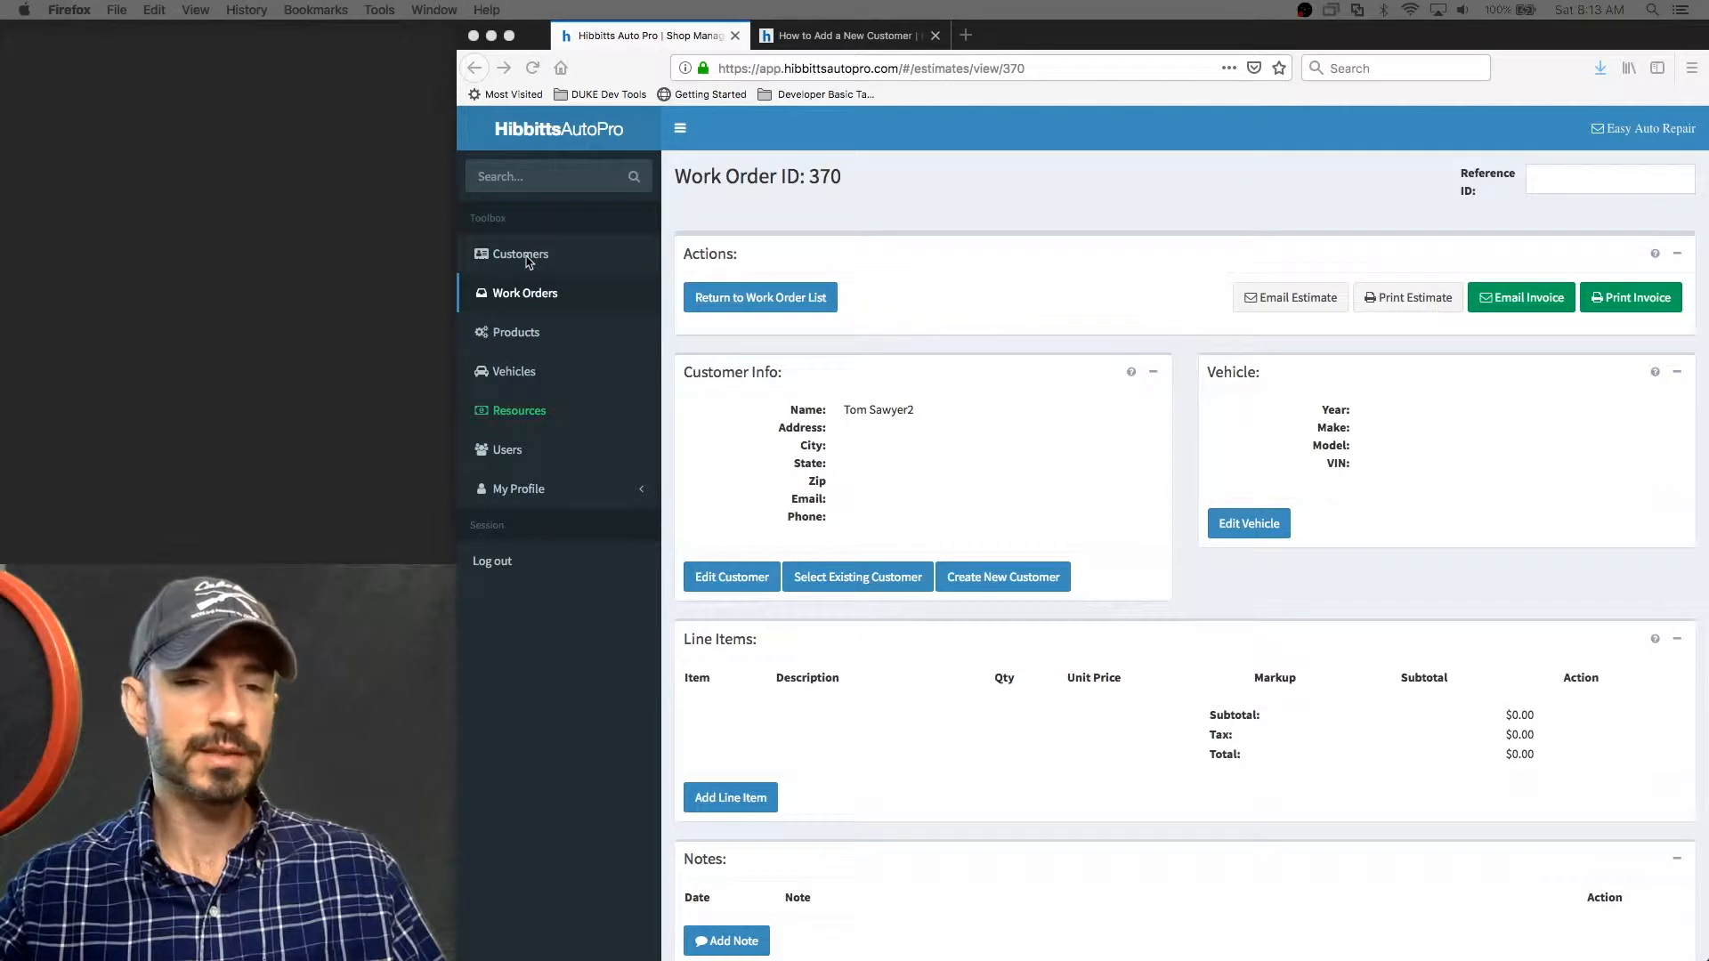
Open the Customers list, start adding a new customer, and enter the customer's first and last name
{"action": "left_click", "coordinate": [525, 261]}
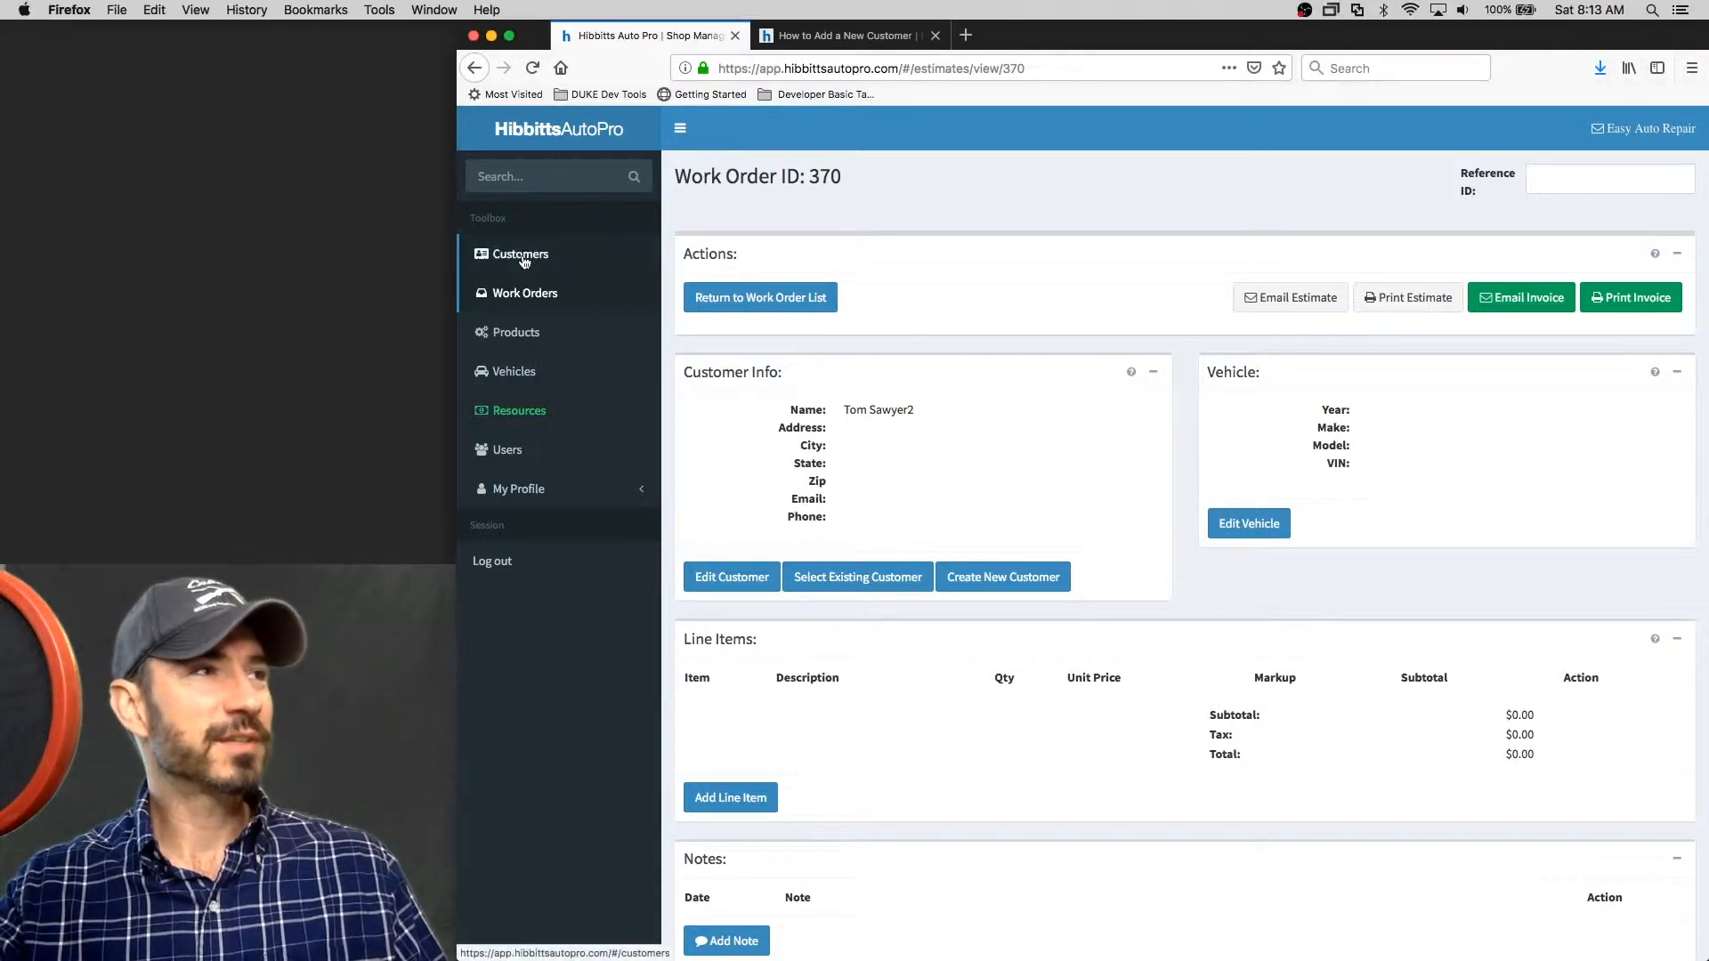
{"action": "left_click", "coordinate": [524, 260]}
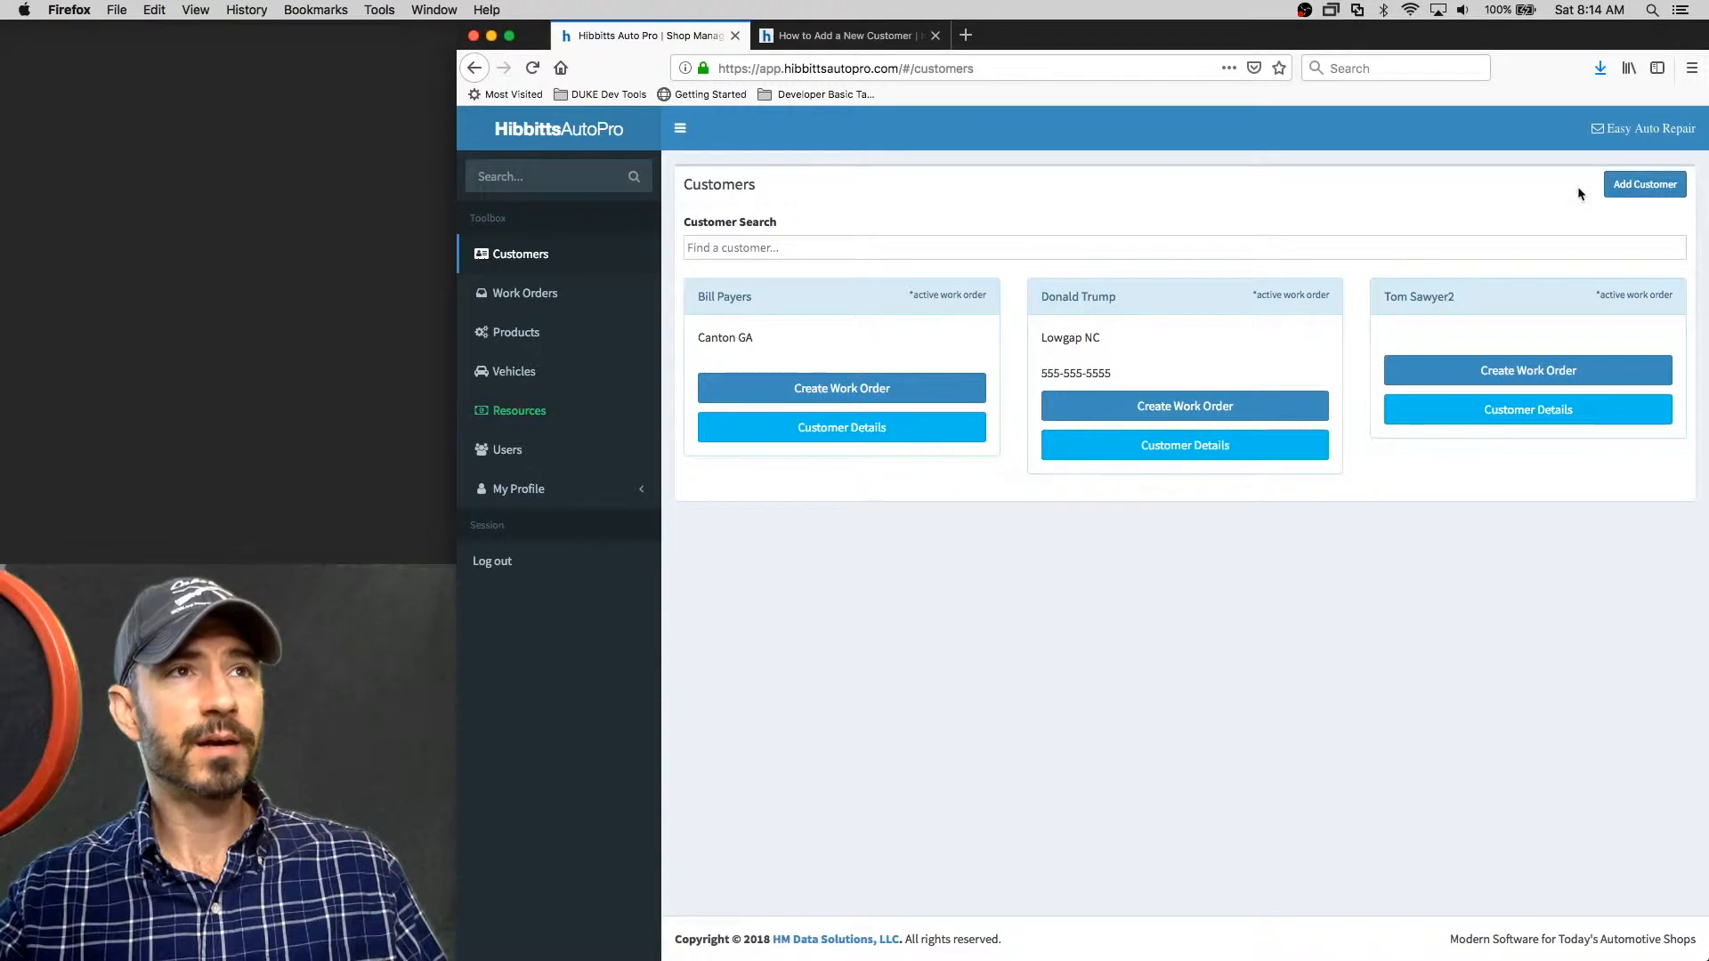
{"action": "left_click", "coordinate": [1646, 189]}
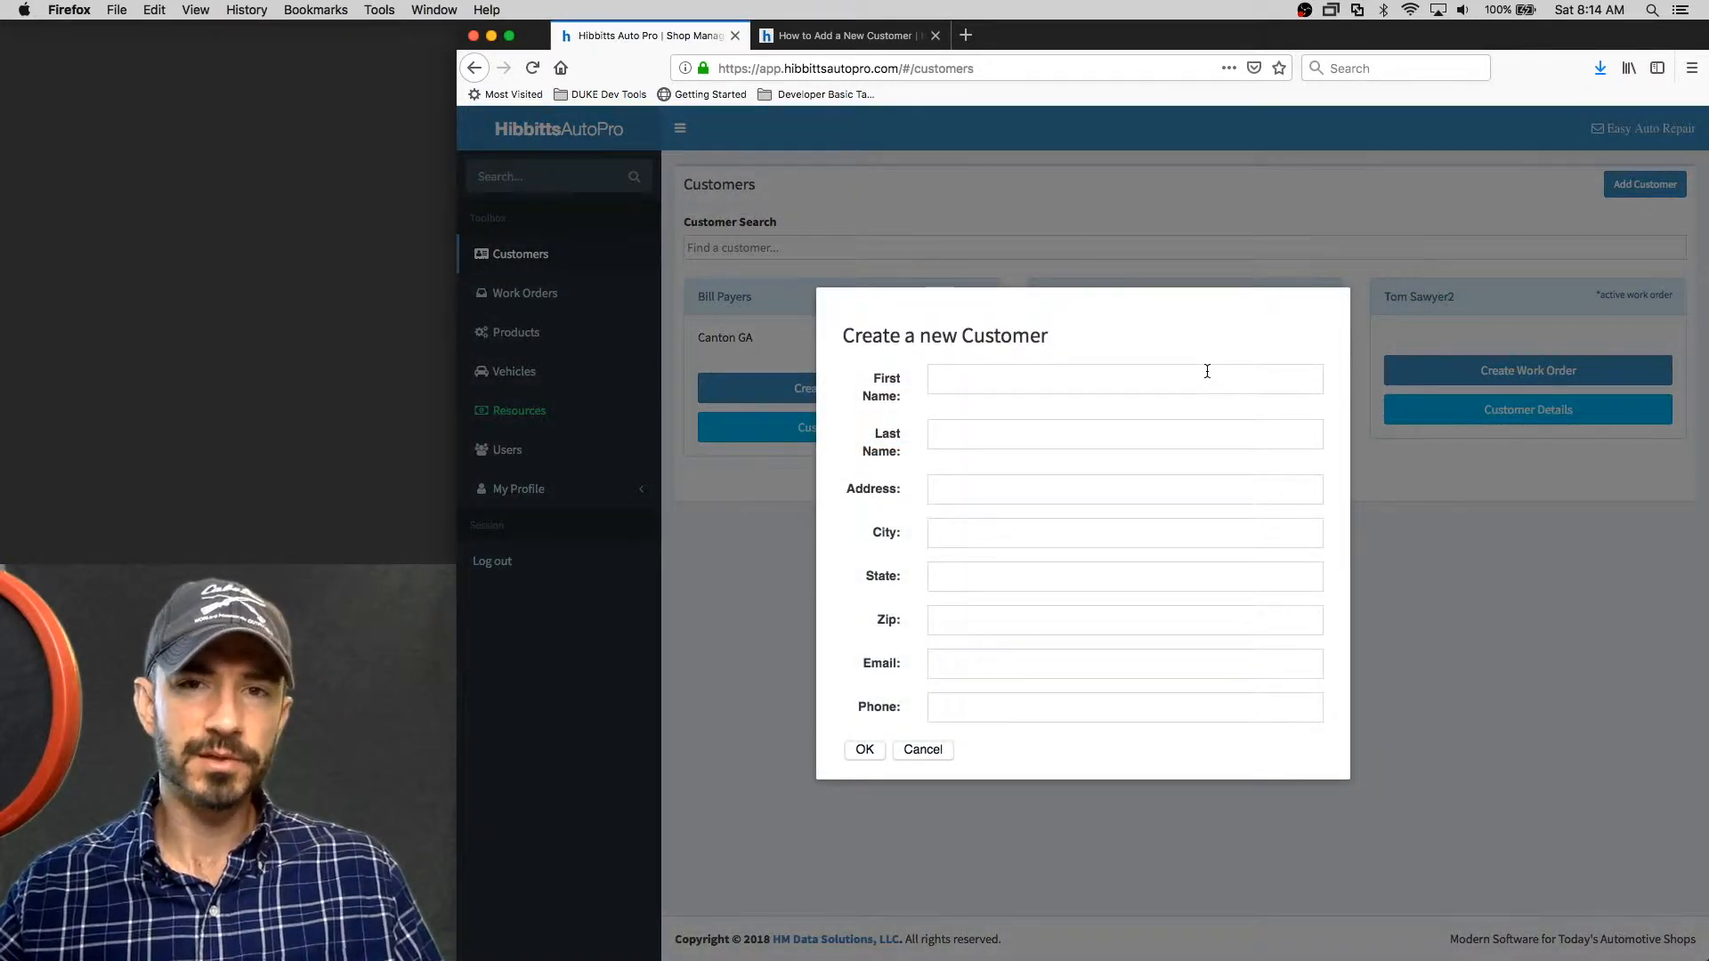
{"action": "left_click", "coordinate": [1172, 381]}
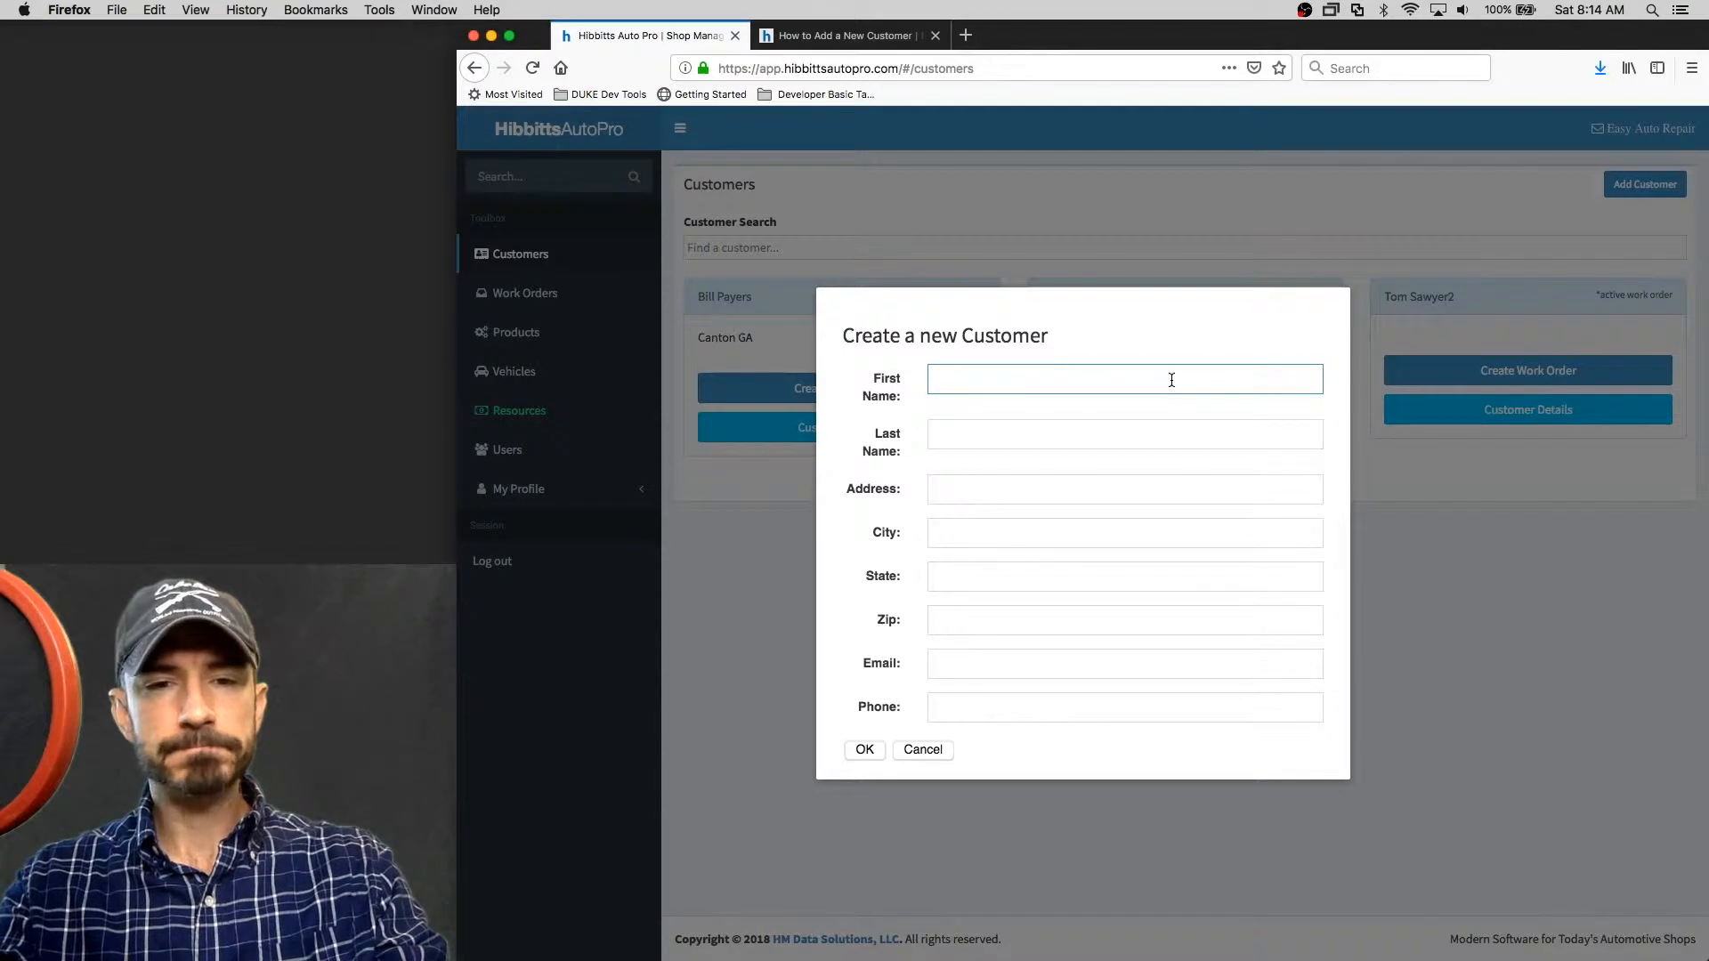
{"action": "type", "text": "Ronald"}
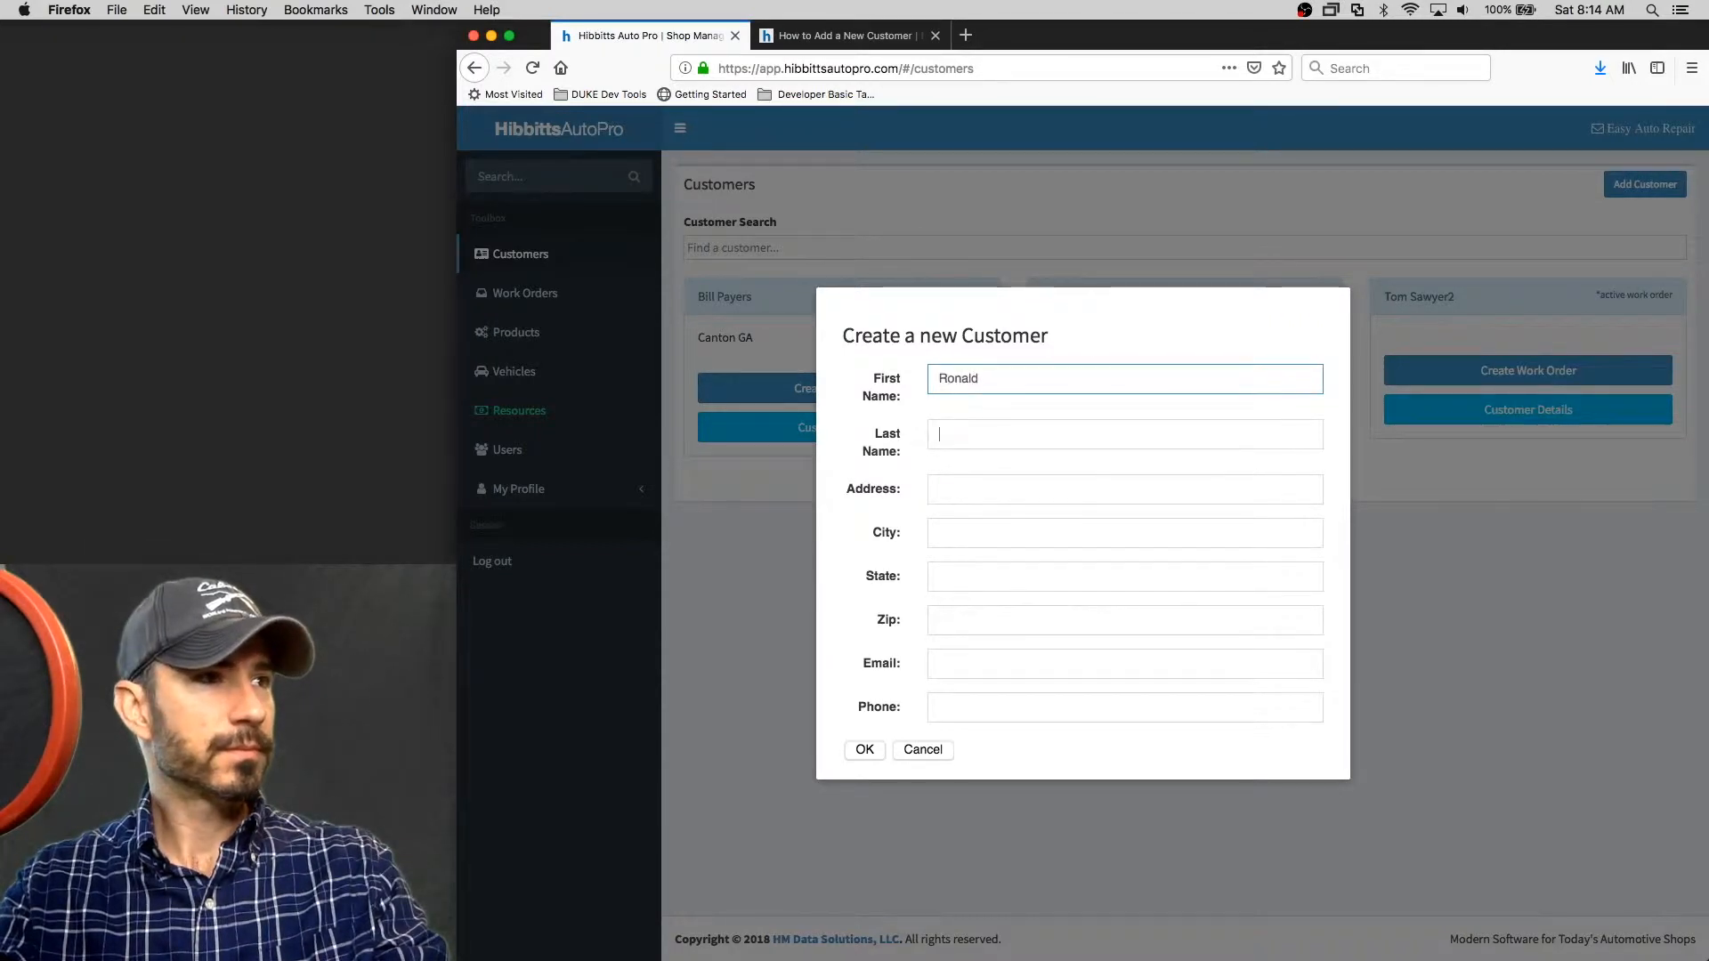
{"action": "key", "text": "Tab"}
{"action": "type", "text": "Mc"}
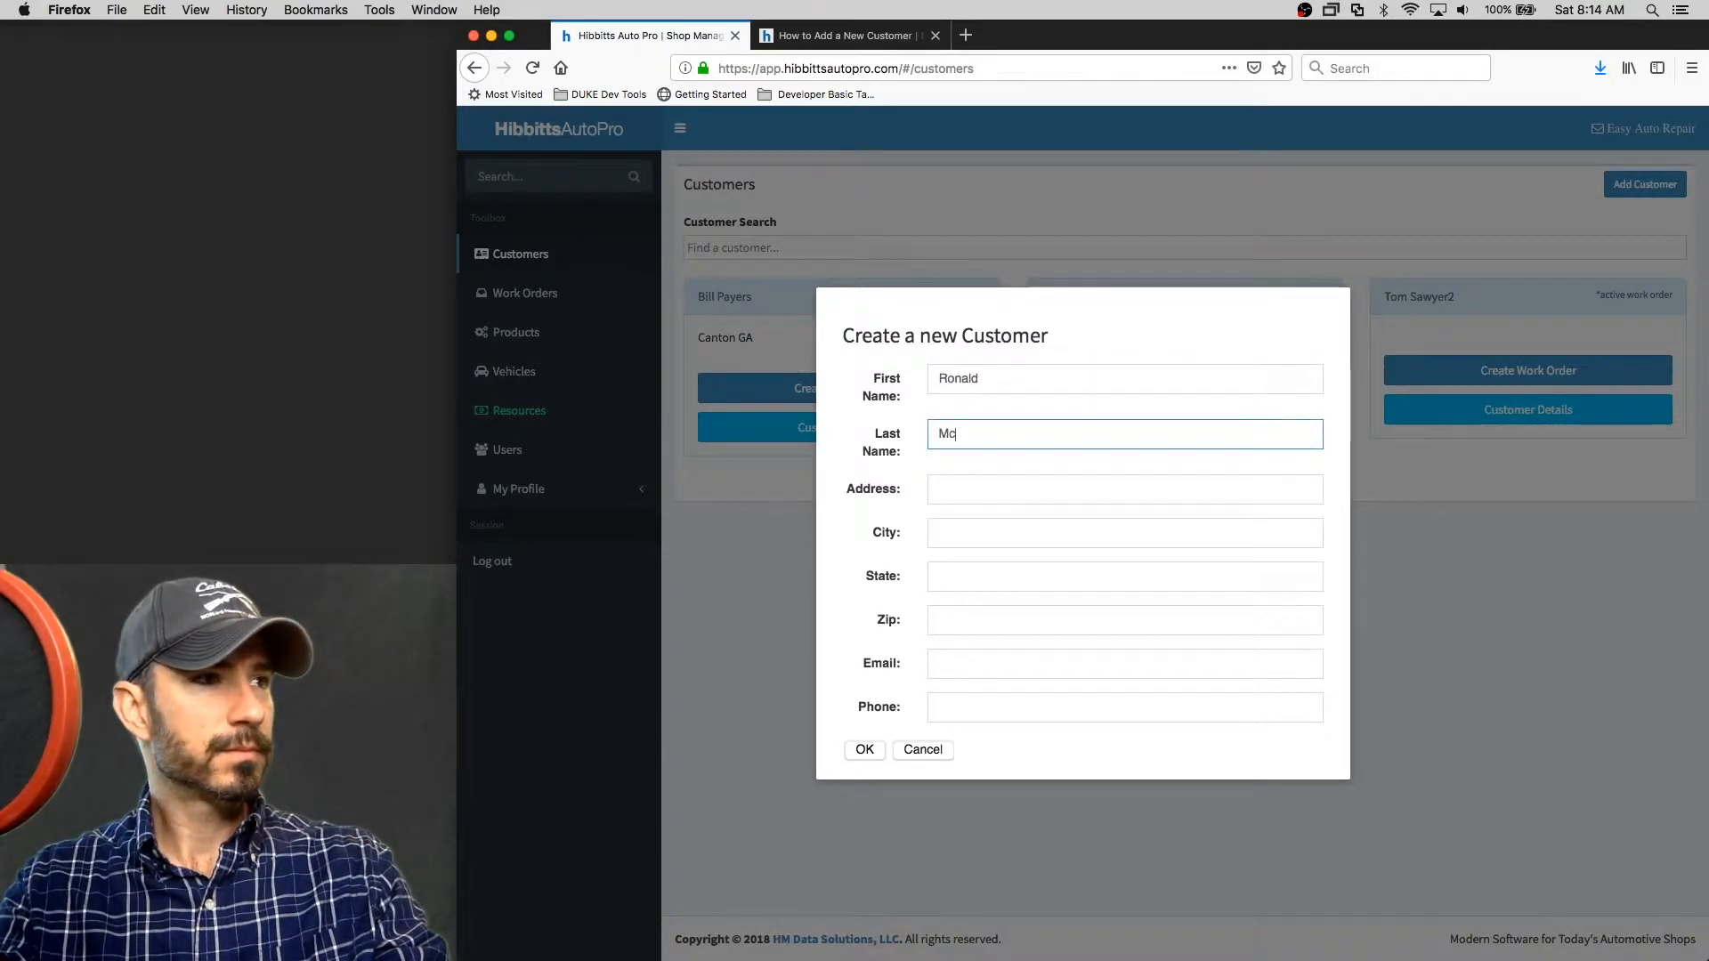
{"action": "type", "text": "donald"}
{"action": "key", "text": "Tab"}
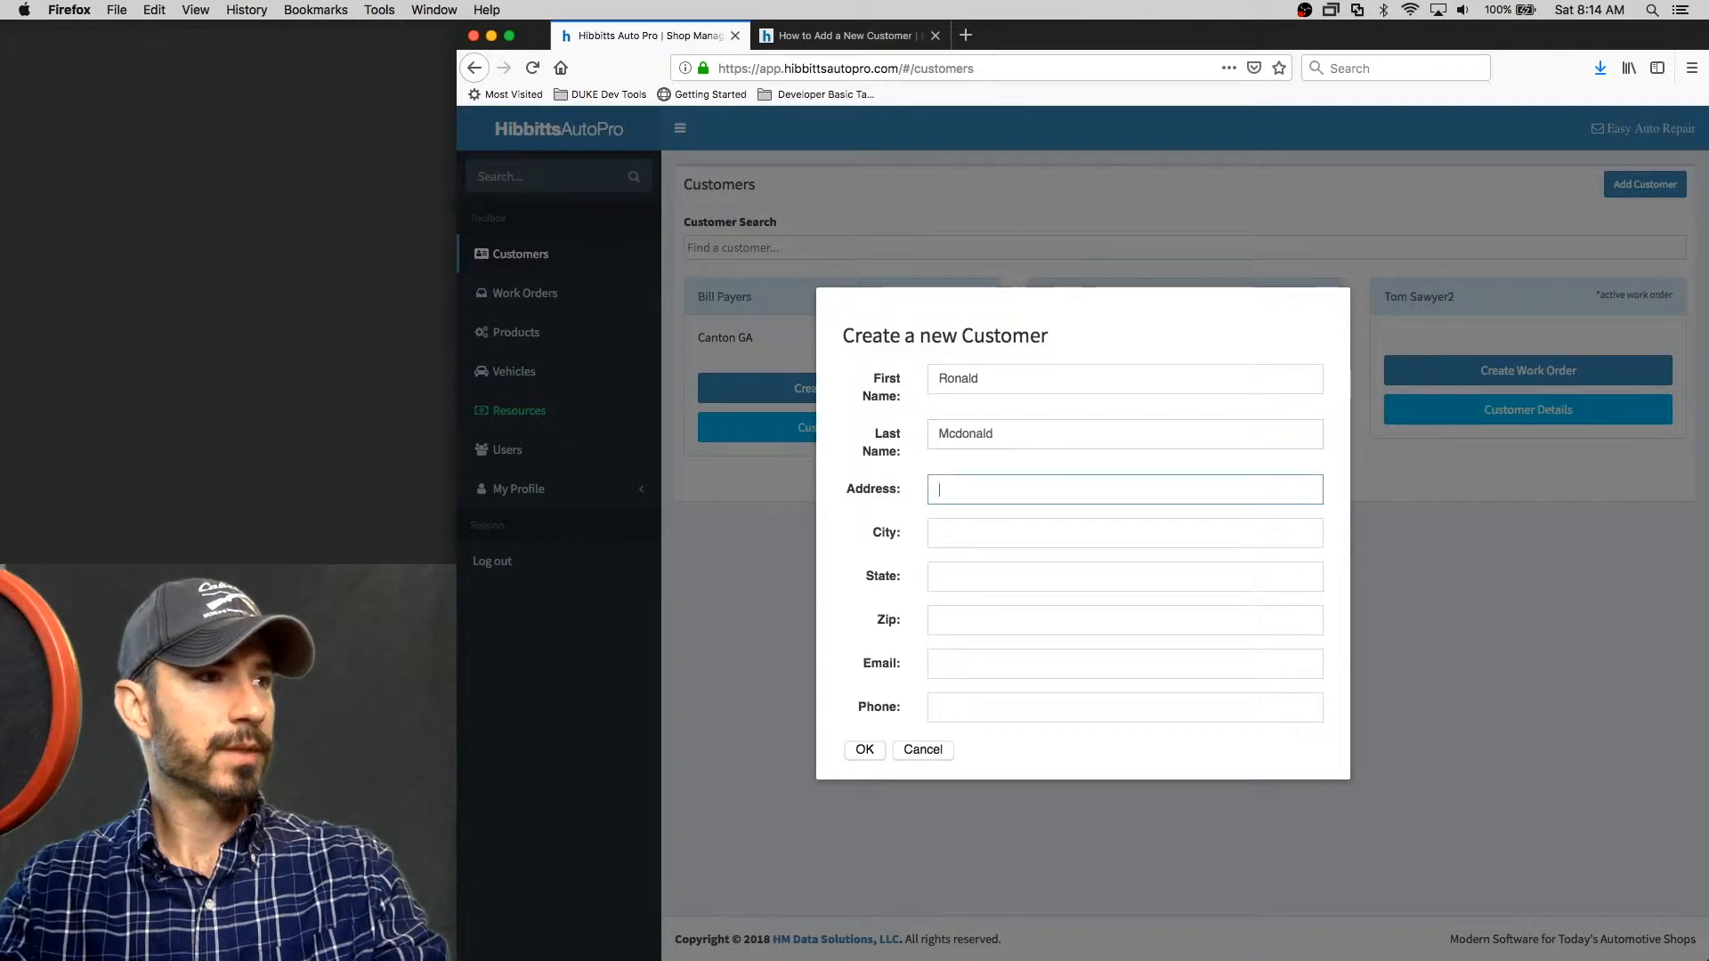
Fill in the customer's street address, city, state and zip code, then save the new customer
{"action": "type", "text": "111 "}
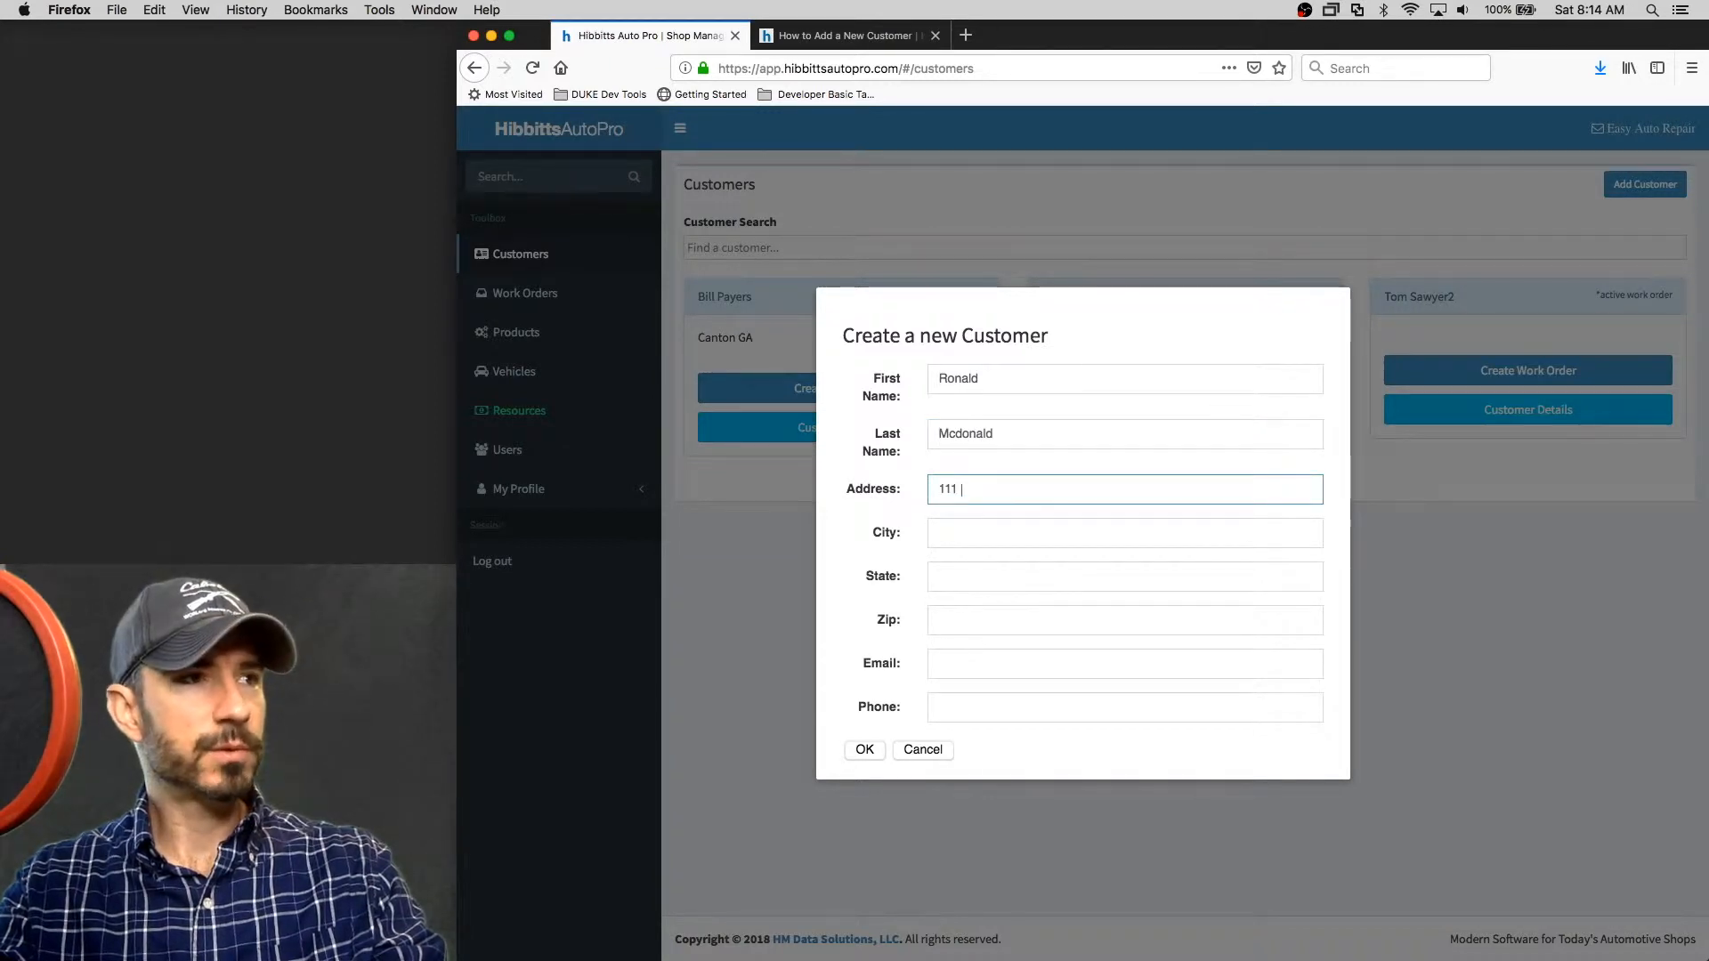
{"action": "type", "text": "Nowhere Lane"}
{"action": "key", "text": "Tab"}
{"action": "type", "text": "Clayton"}
{"action": "key", "text": "Tab"}
{"action": "type", "text": "NC"}
{"action": "key", "text": "Tab"}
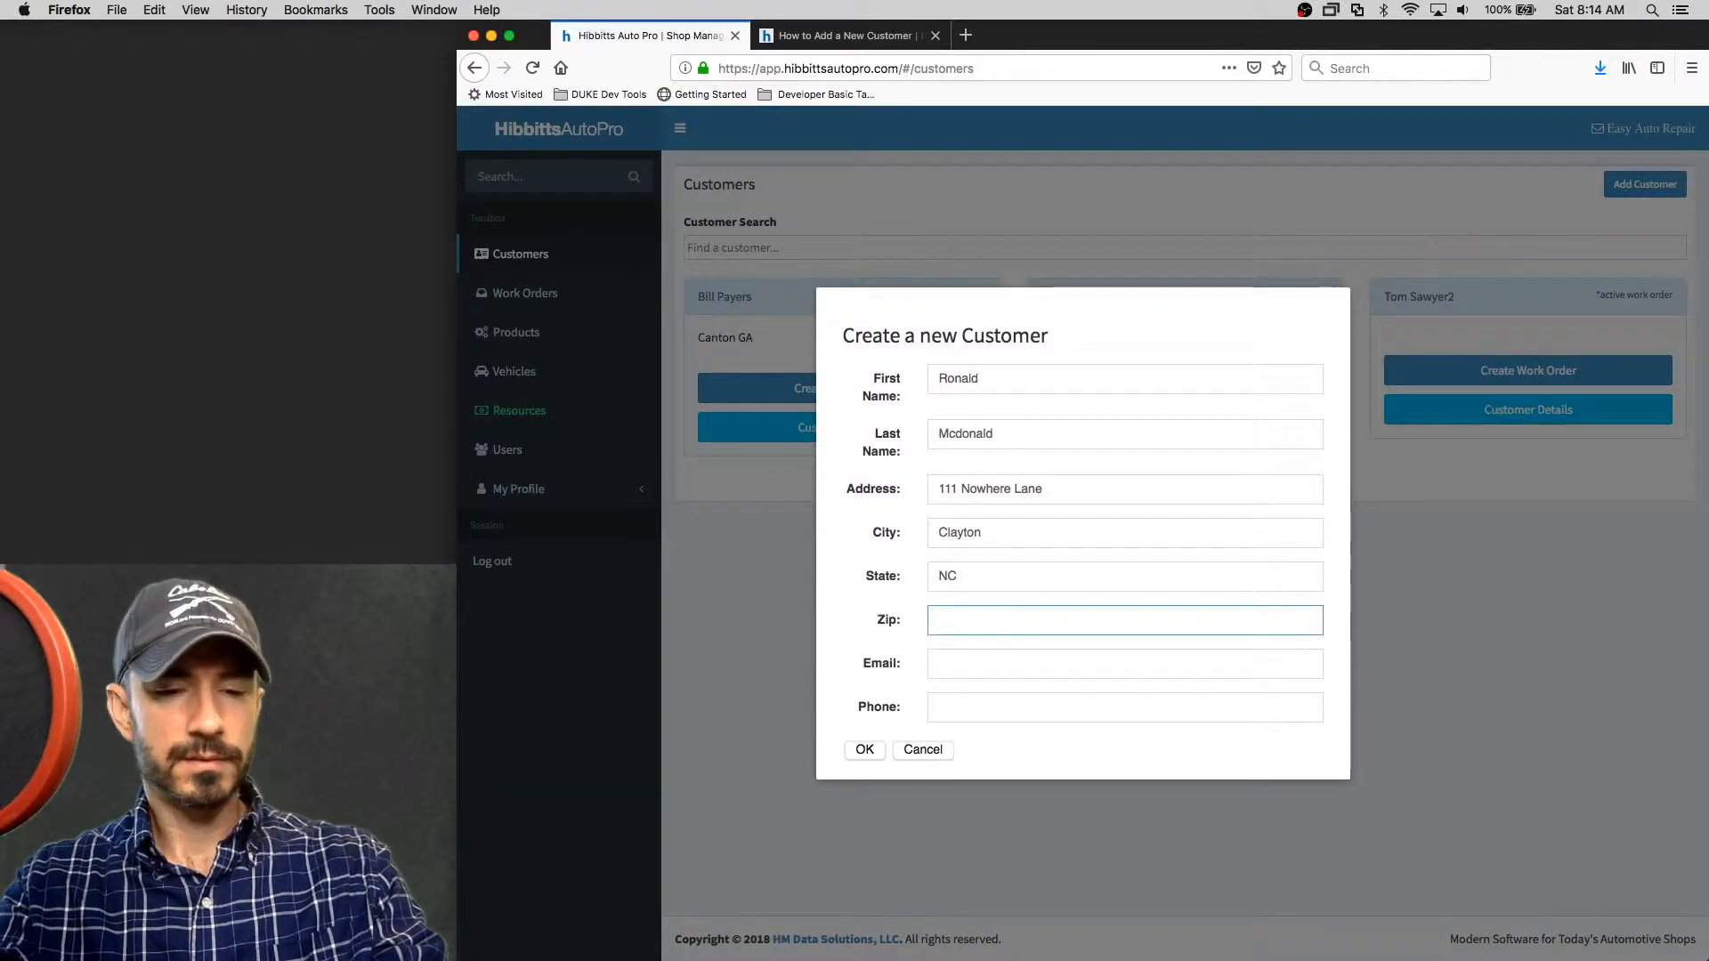
{"action": "type", "text": "27520"}
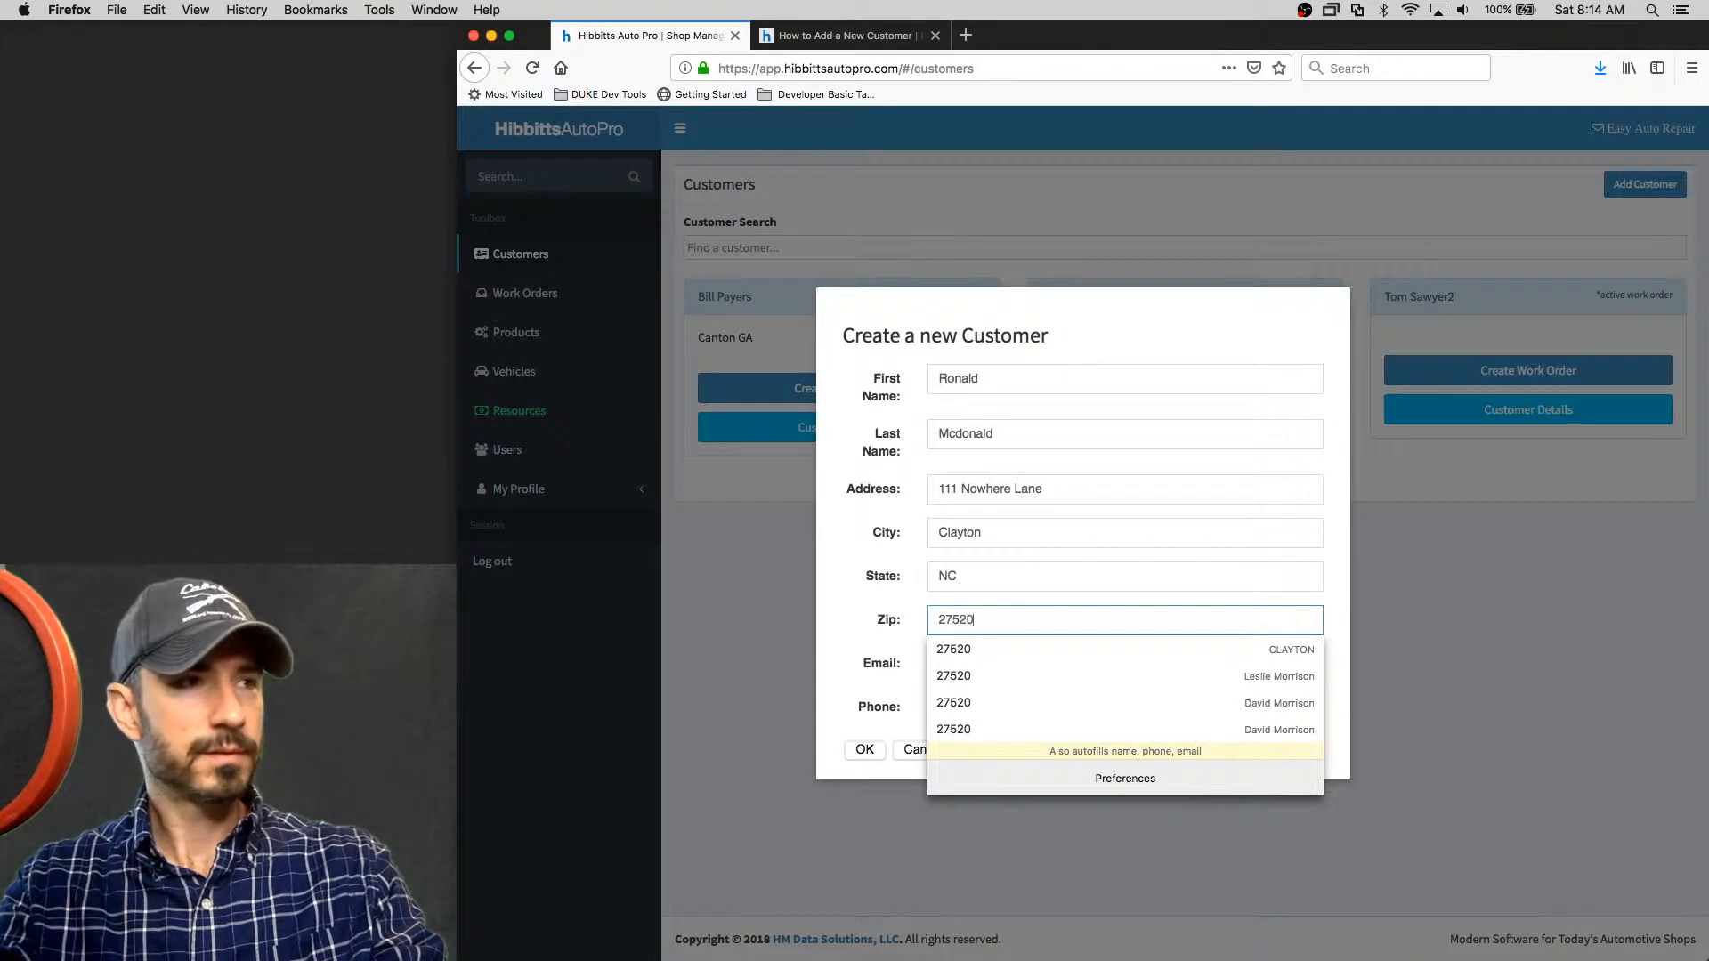
{"action": "key", "text": "Tab"}
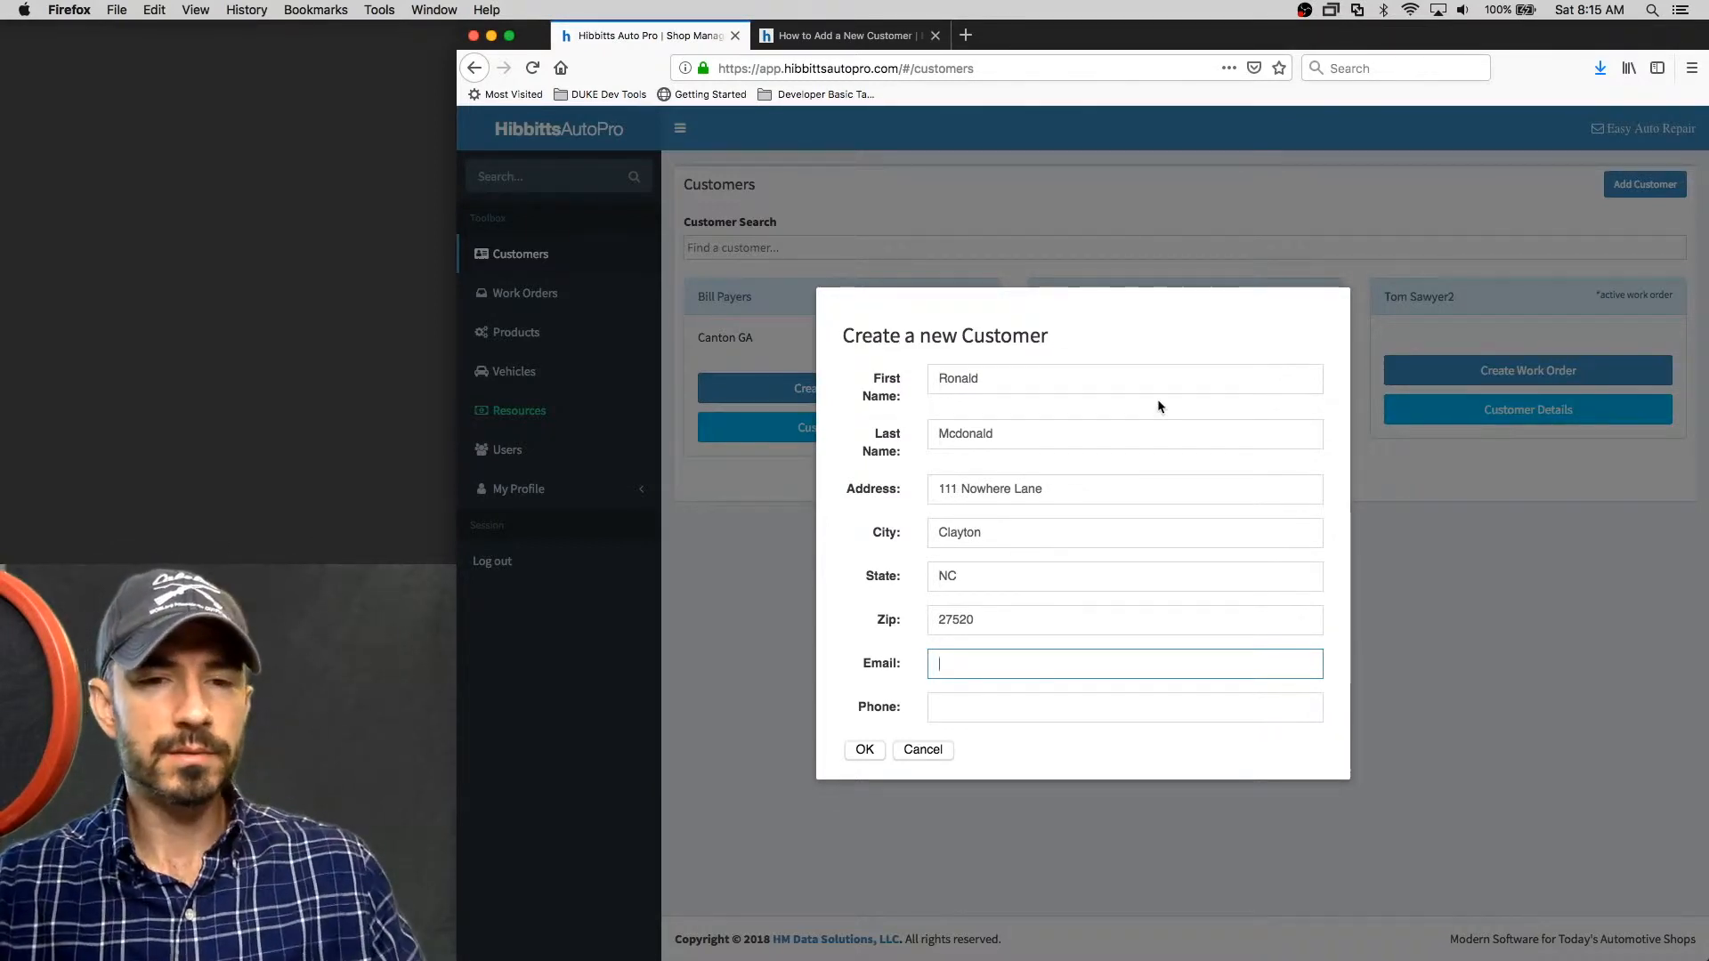
{"action": "left_click", "coordinate": [1060, 709]}
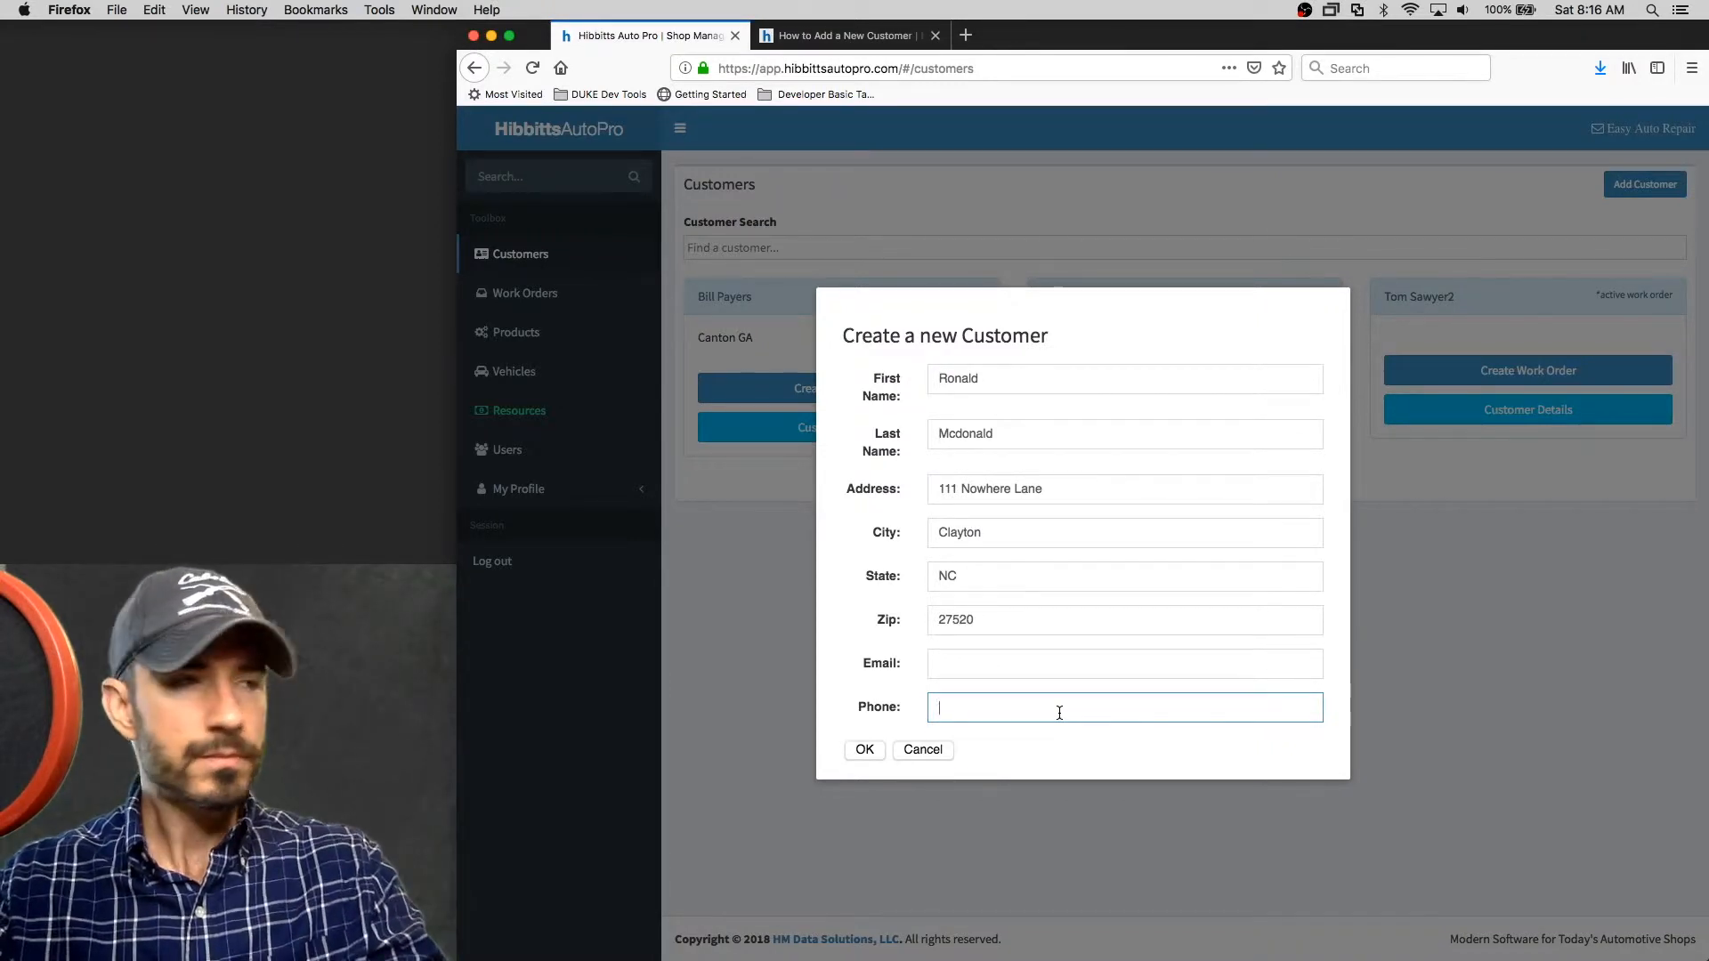
{"action": "left_click", "coordinate": [864, 750]}
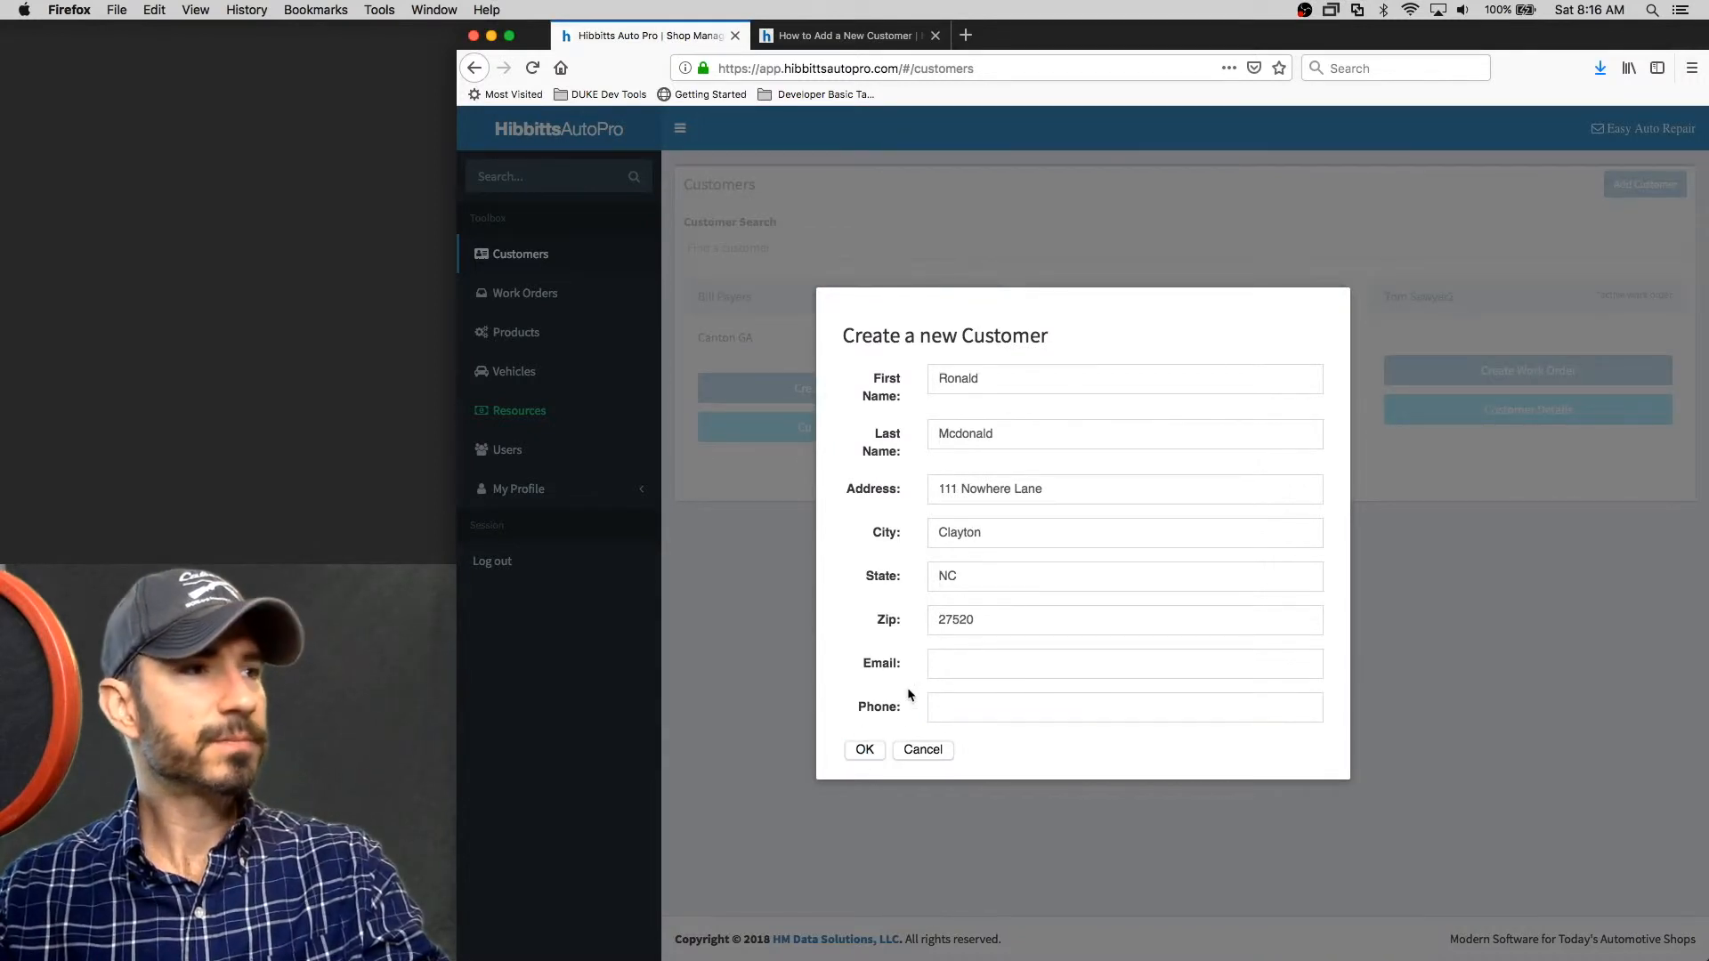
{"action": "left_click", "coordinate": [878, 743]}
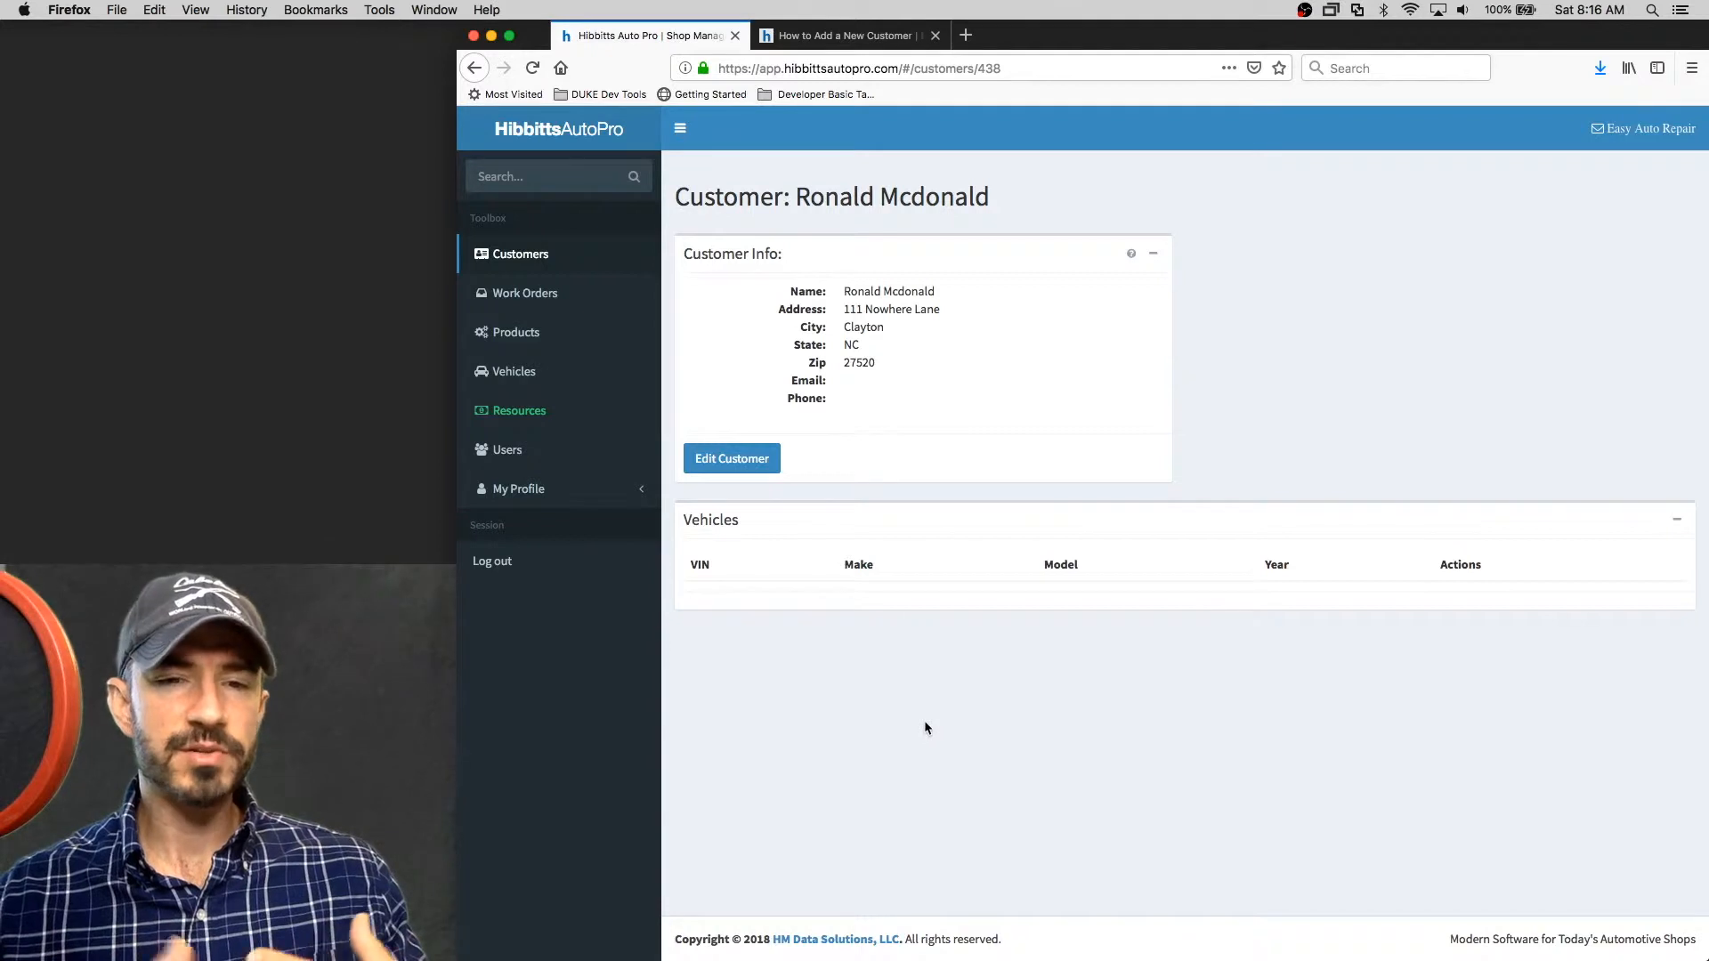
Open the saved customer's edit form and cancel without making changes
{"action": "left_click", "coordinate": [751, 468]}
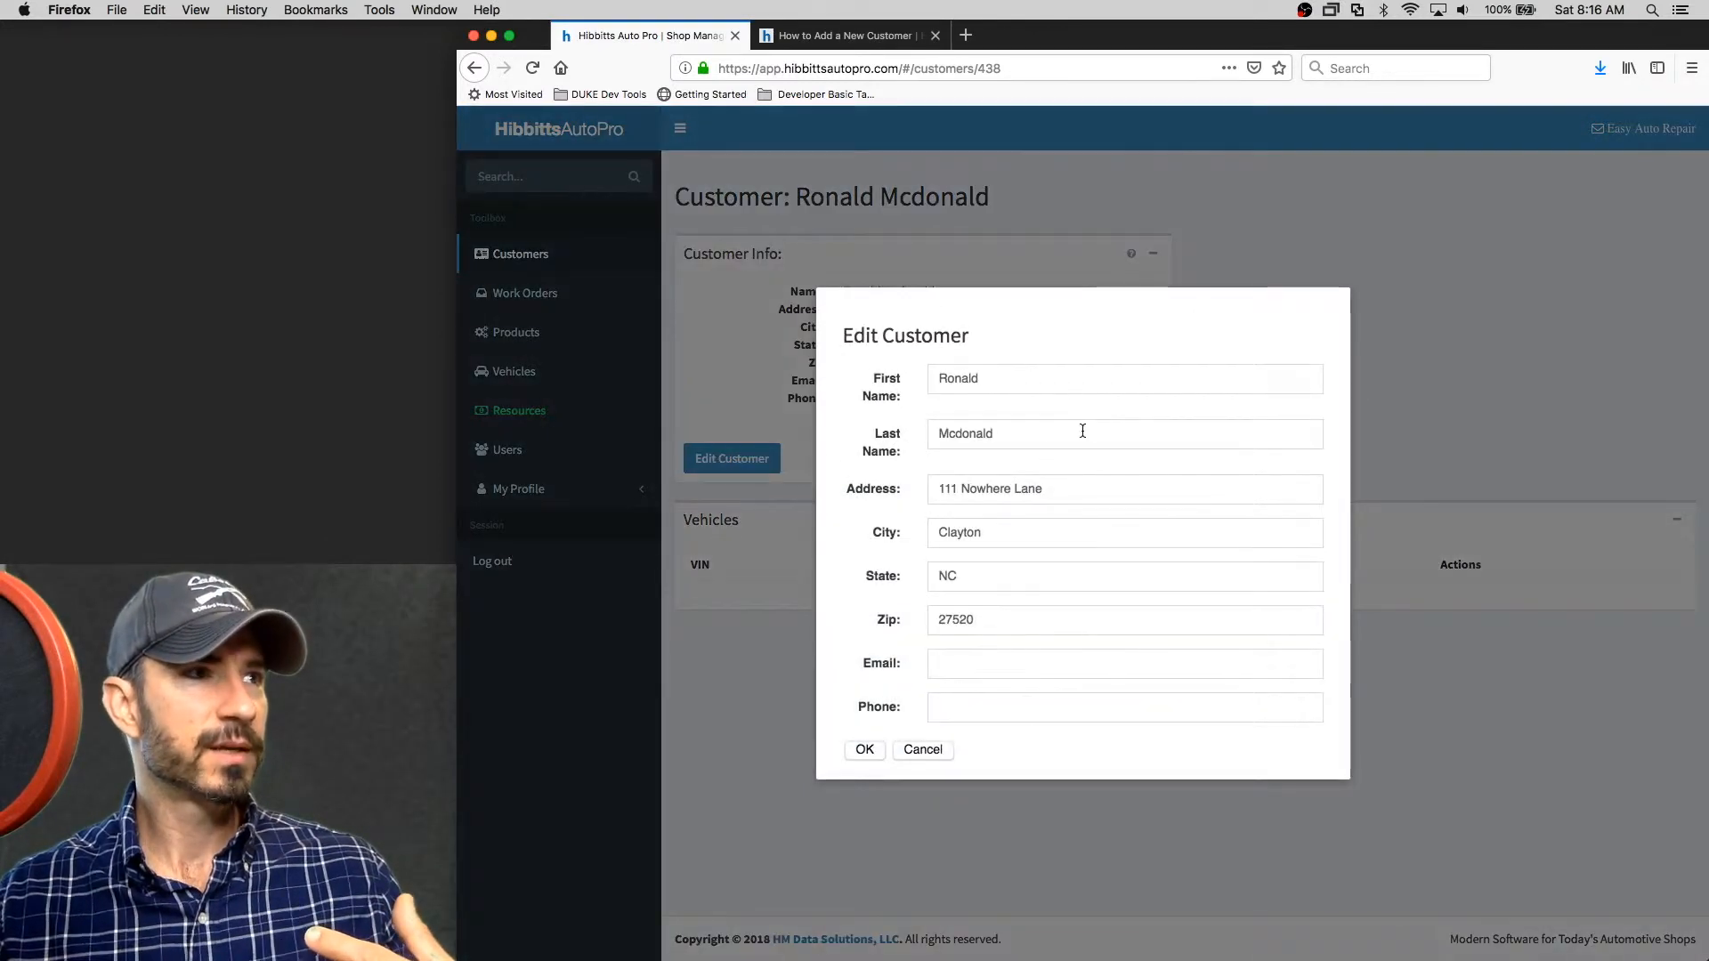
{"action": "left_click", "coordinate": [922, 750]}
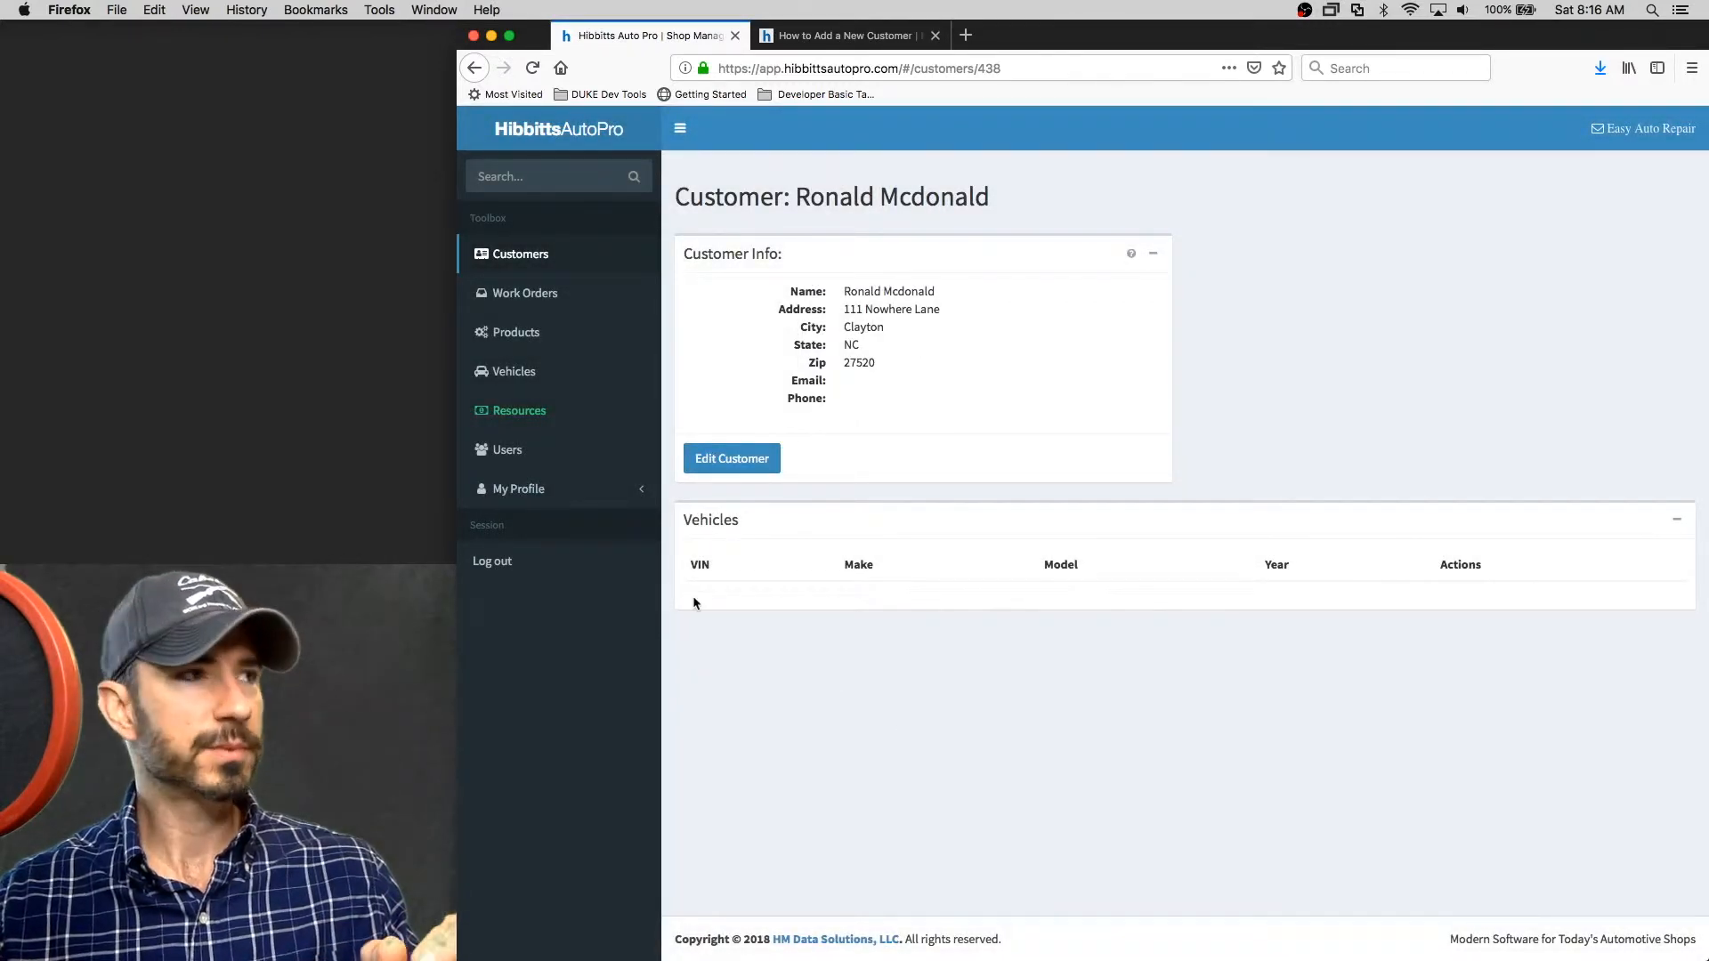
Create a new work order from the Work Orders list
{"action": "left_click", "coordinate": [531, 303]}
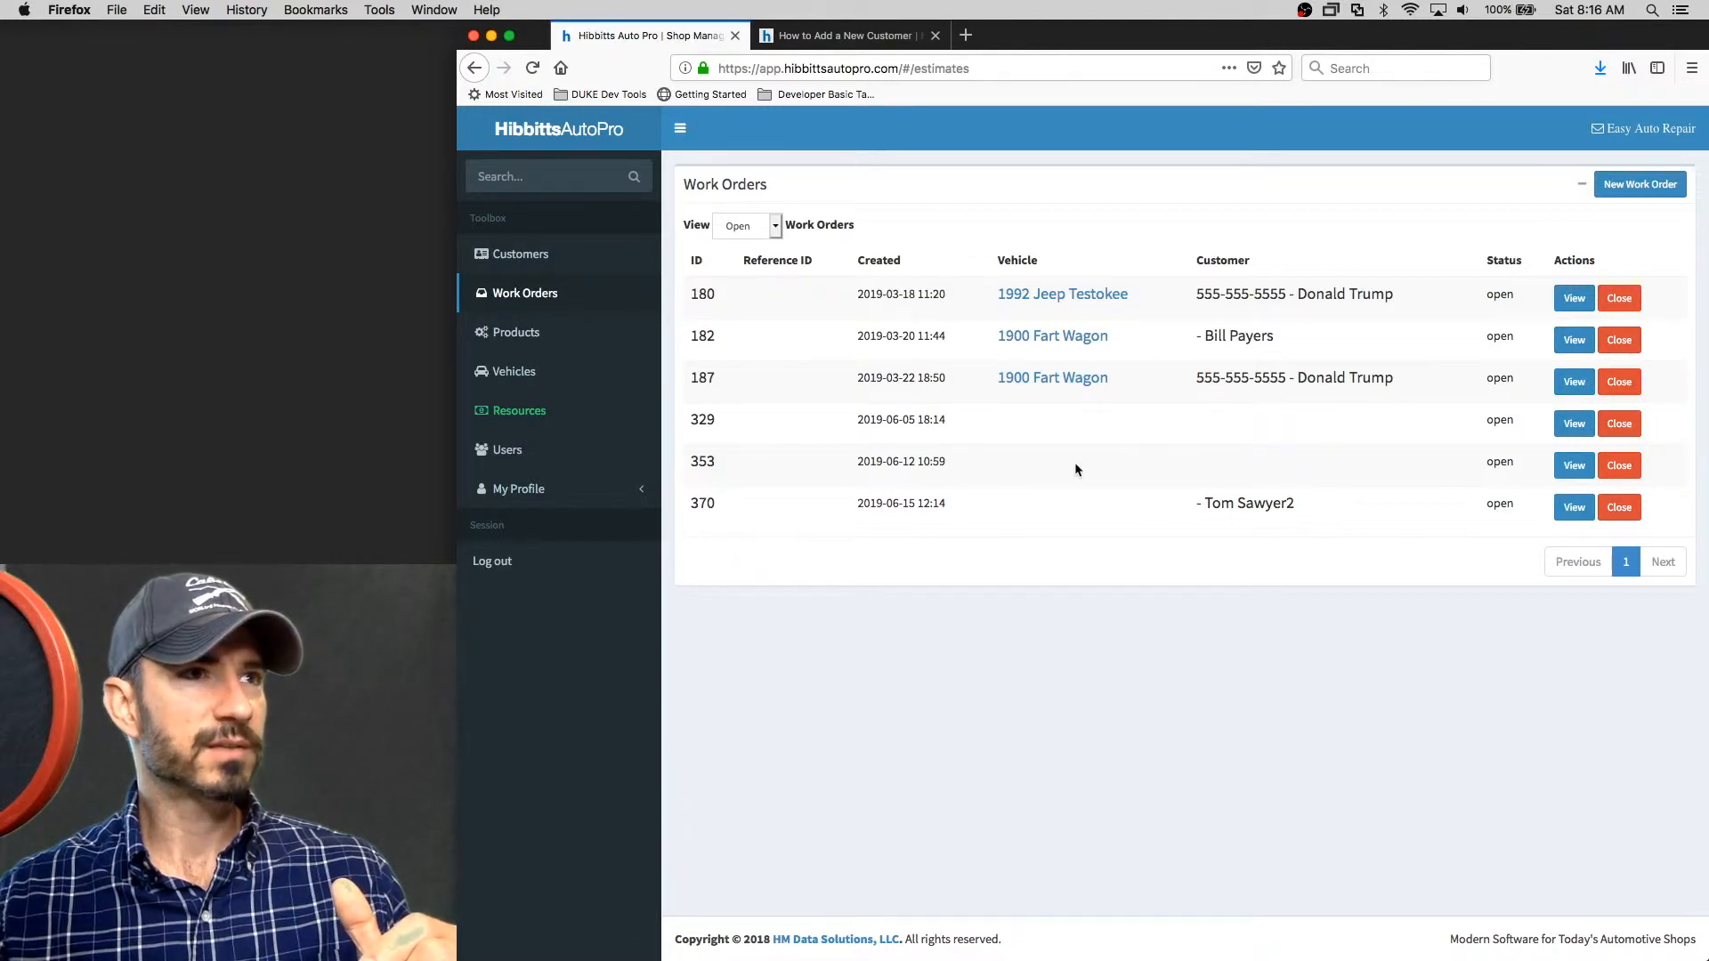
{"action": "left_click", "coordinate": [1644, 189]}
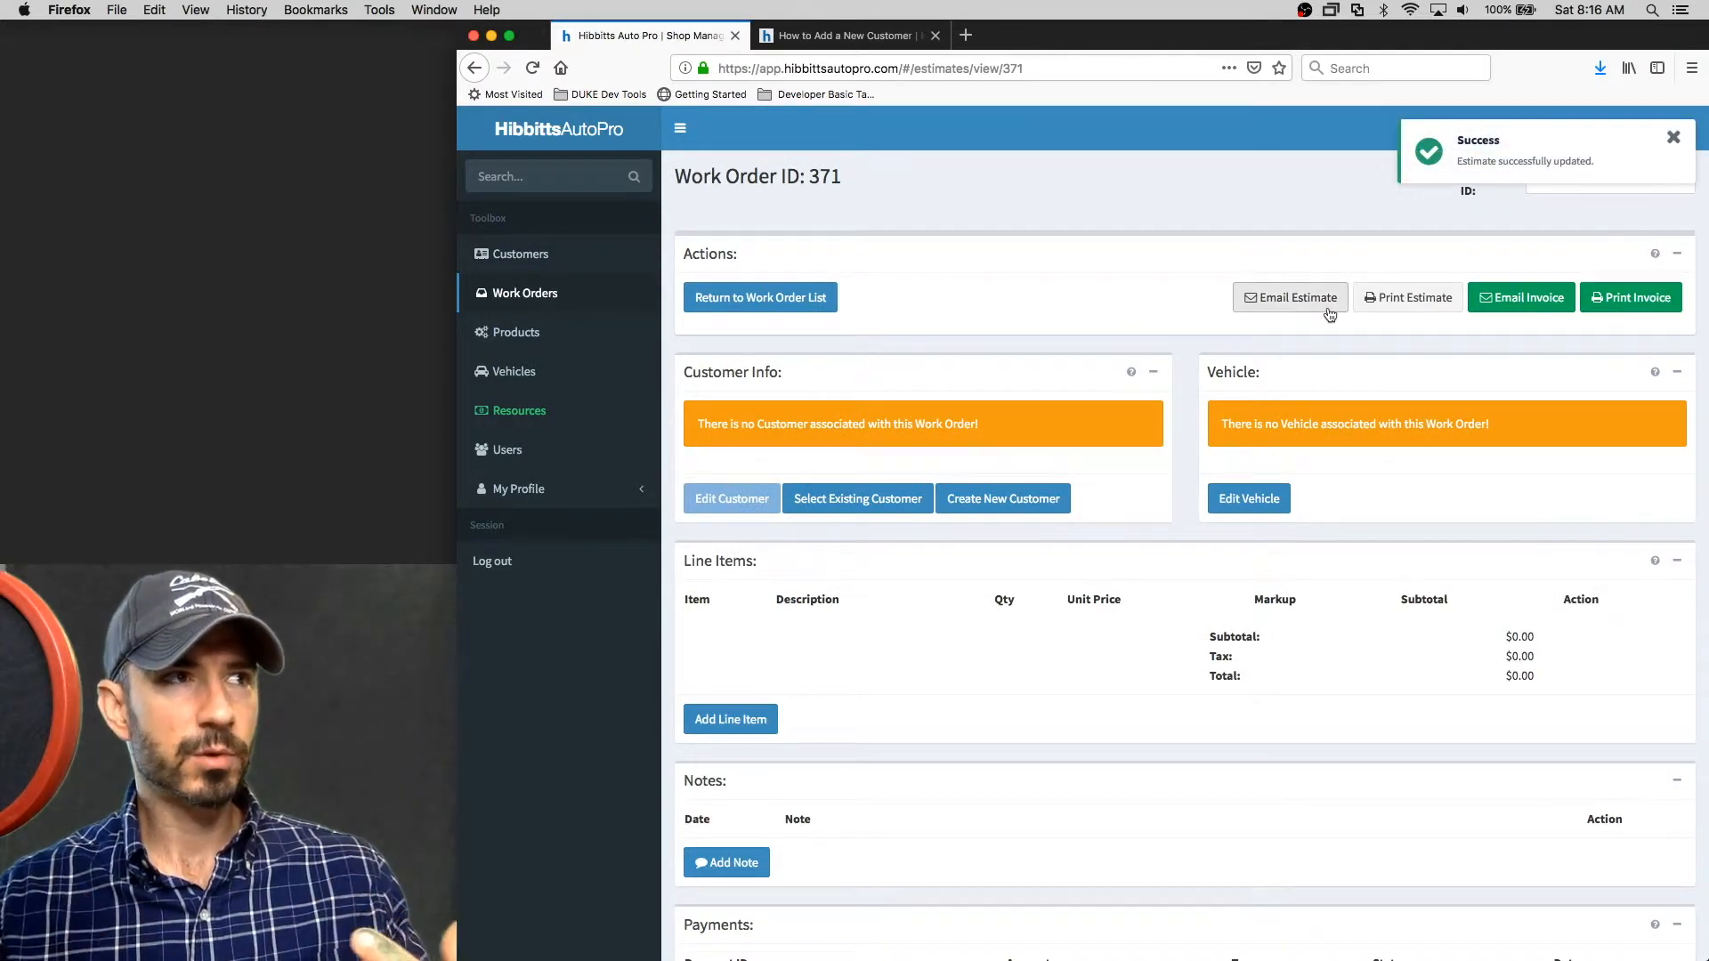
{"action": "left_click_drag", "start_coordinate": [699, 425], "coordinate": [782, 427]}
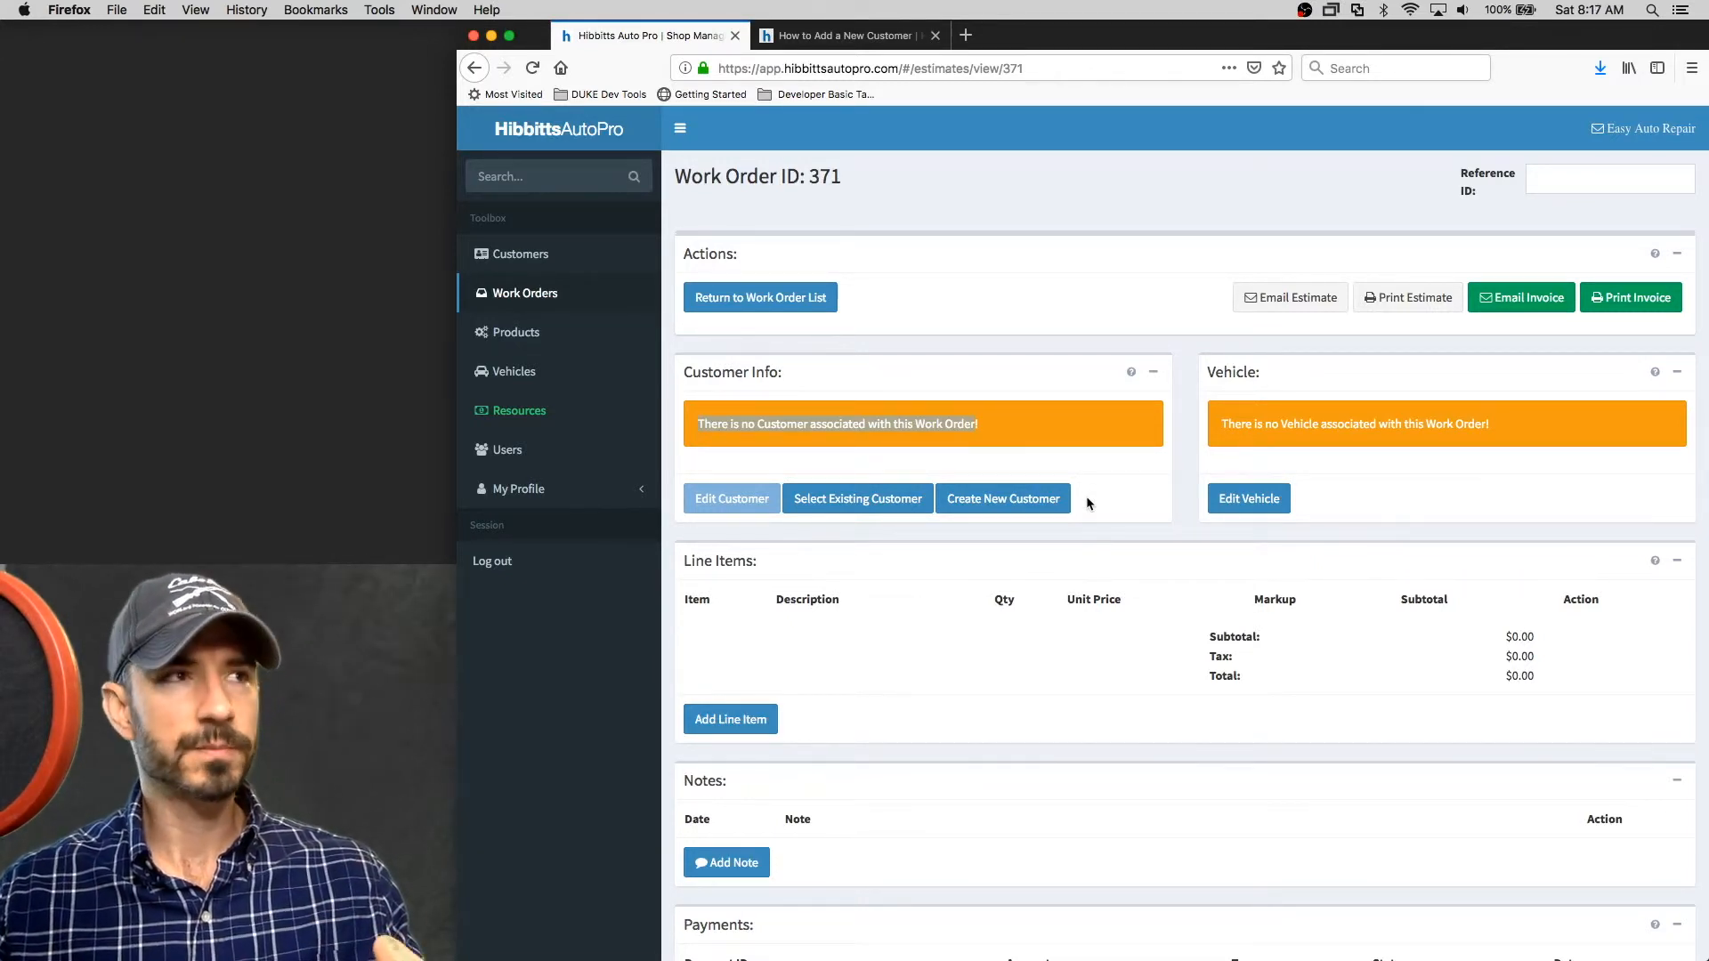
Create a new customer for this work order, entering only the customer's first and last name
{"action": "left_click", "coordinate": [1037, 501]}
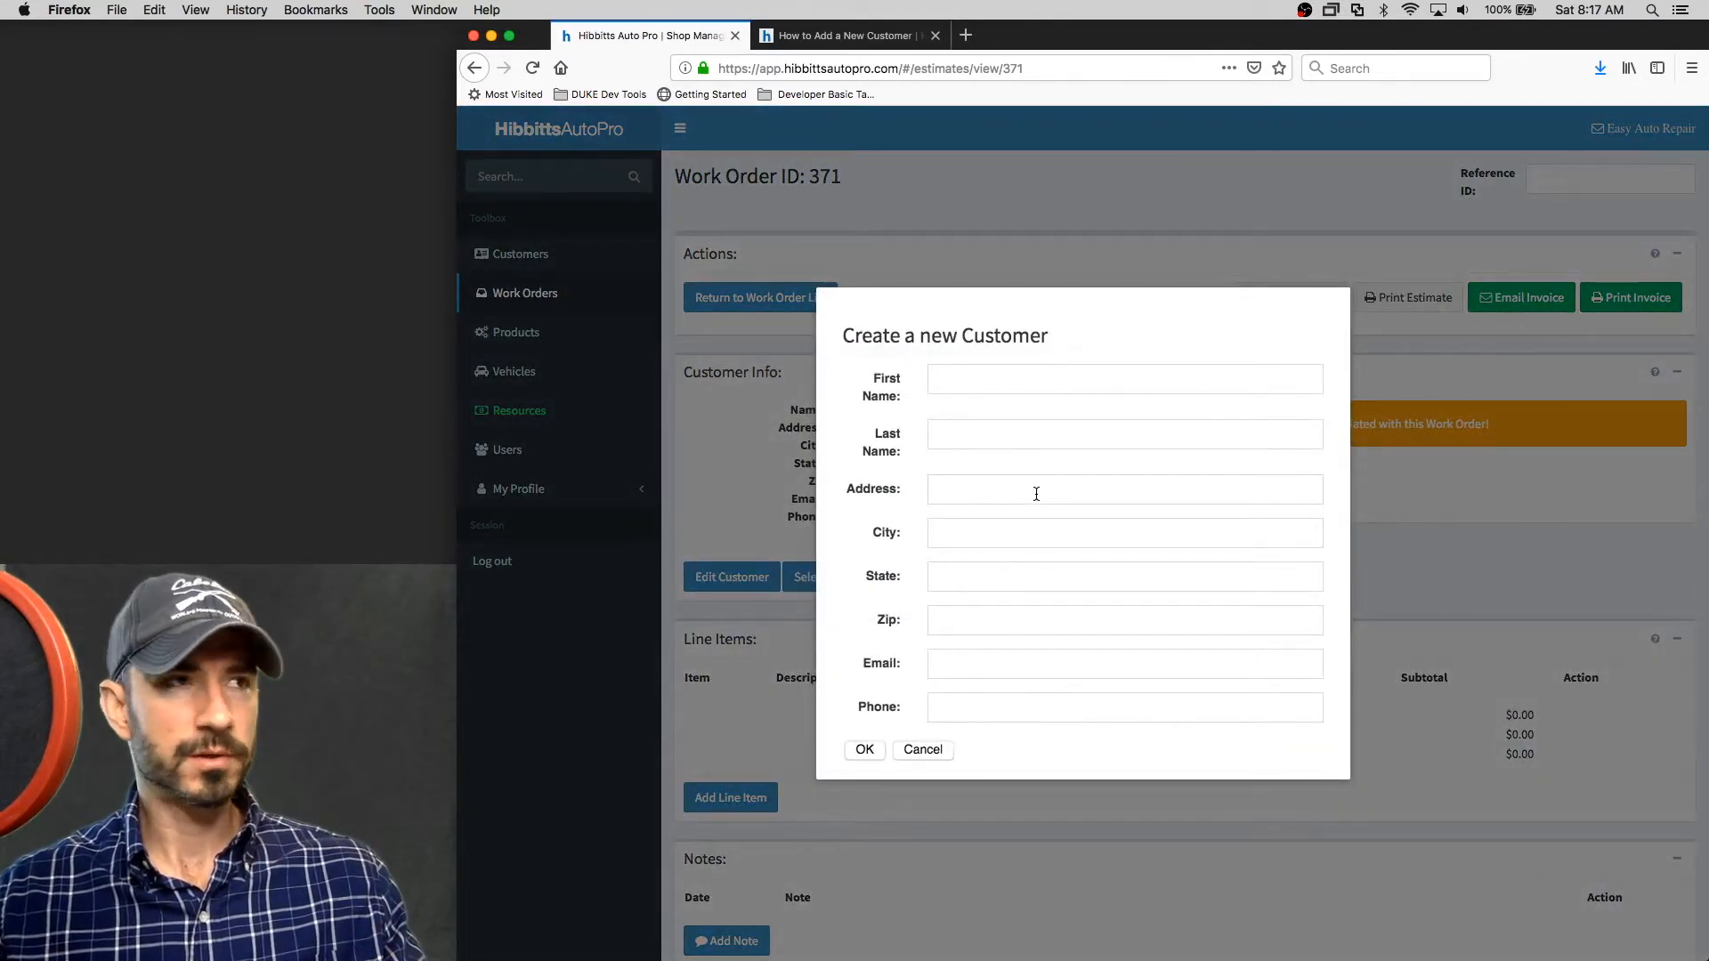
{"action": "left_click", "coordinate": [1028, 382]}
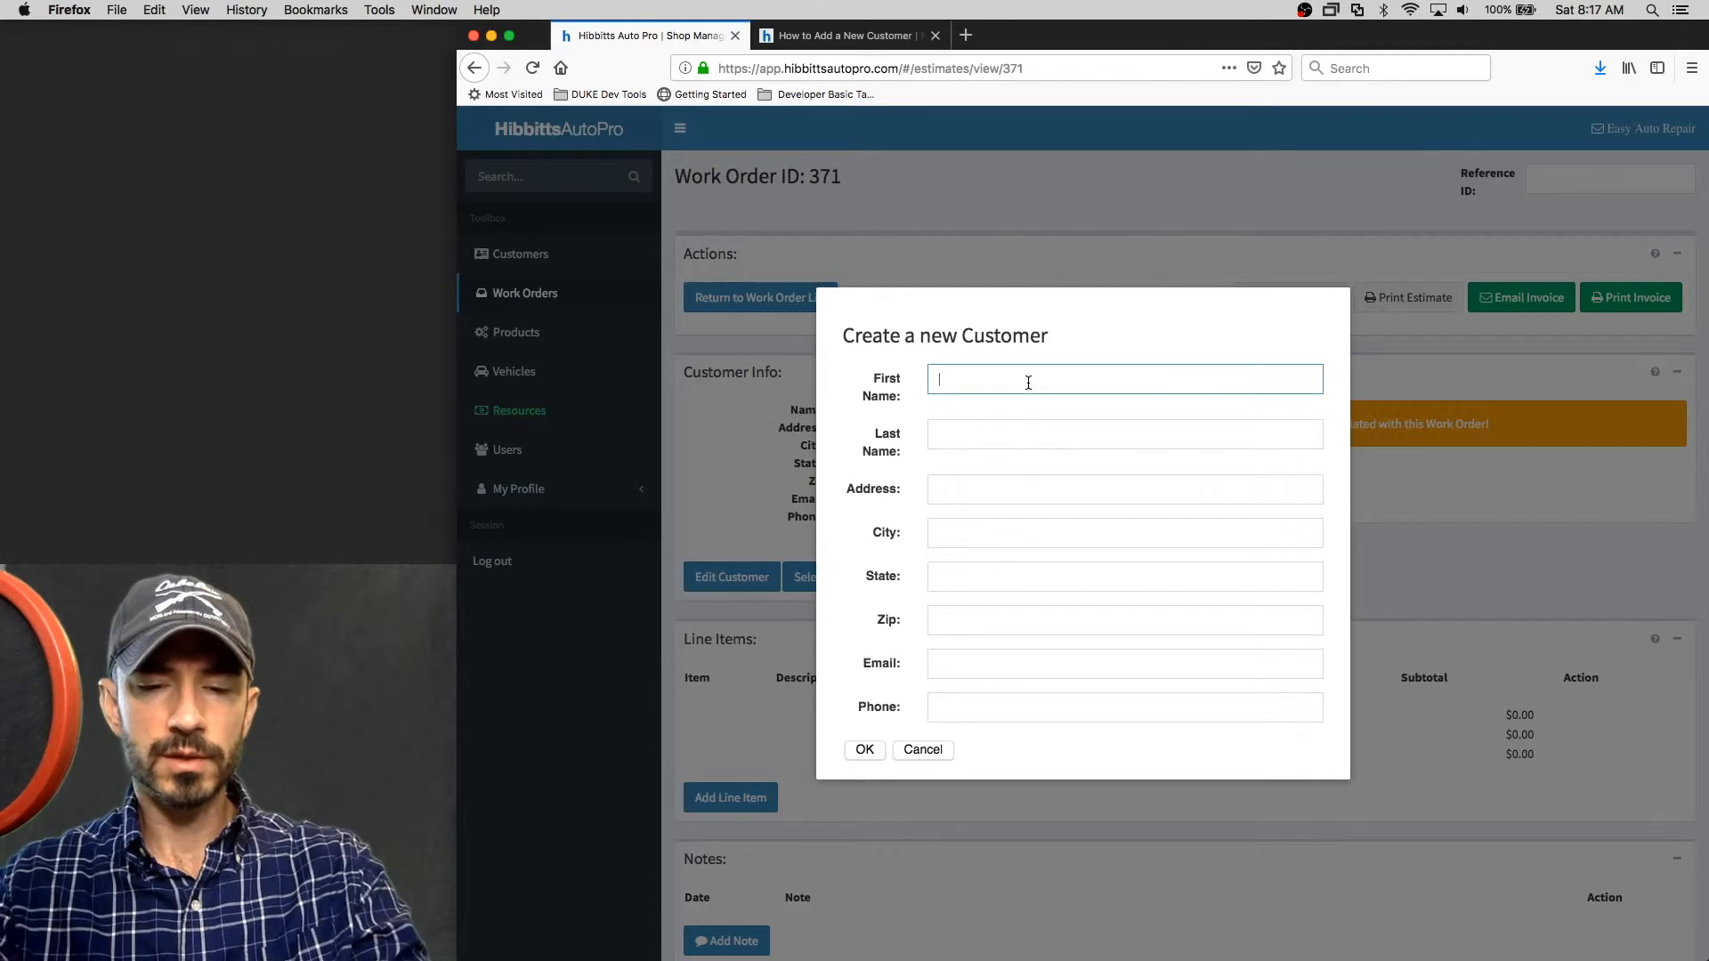
{"action": "type", "text": "Ronald"}
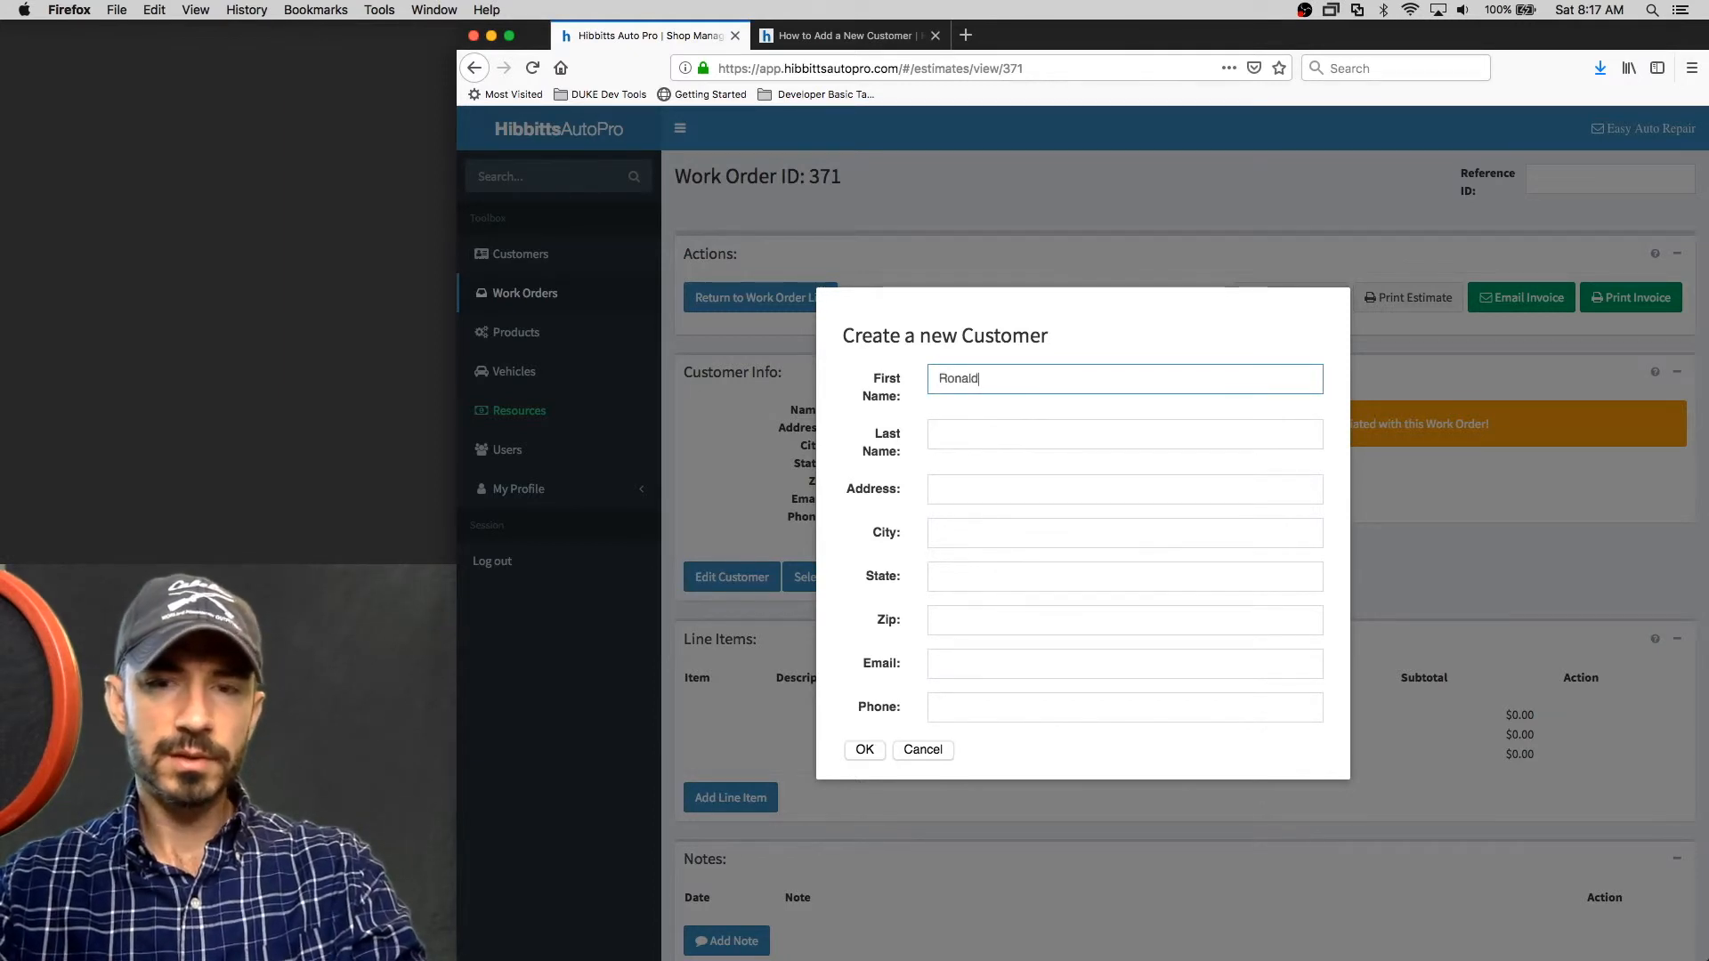
{"action": "type", "text": "2"}
{"action": "key", "text": "Tab"}
{"action": "type", "text": "McDonald"}
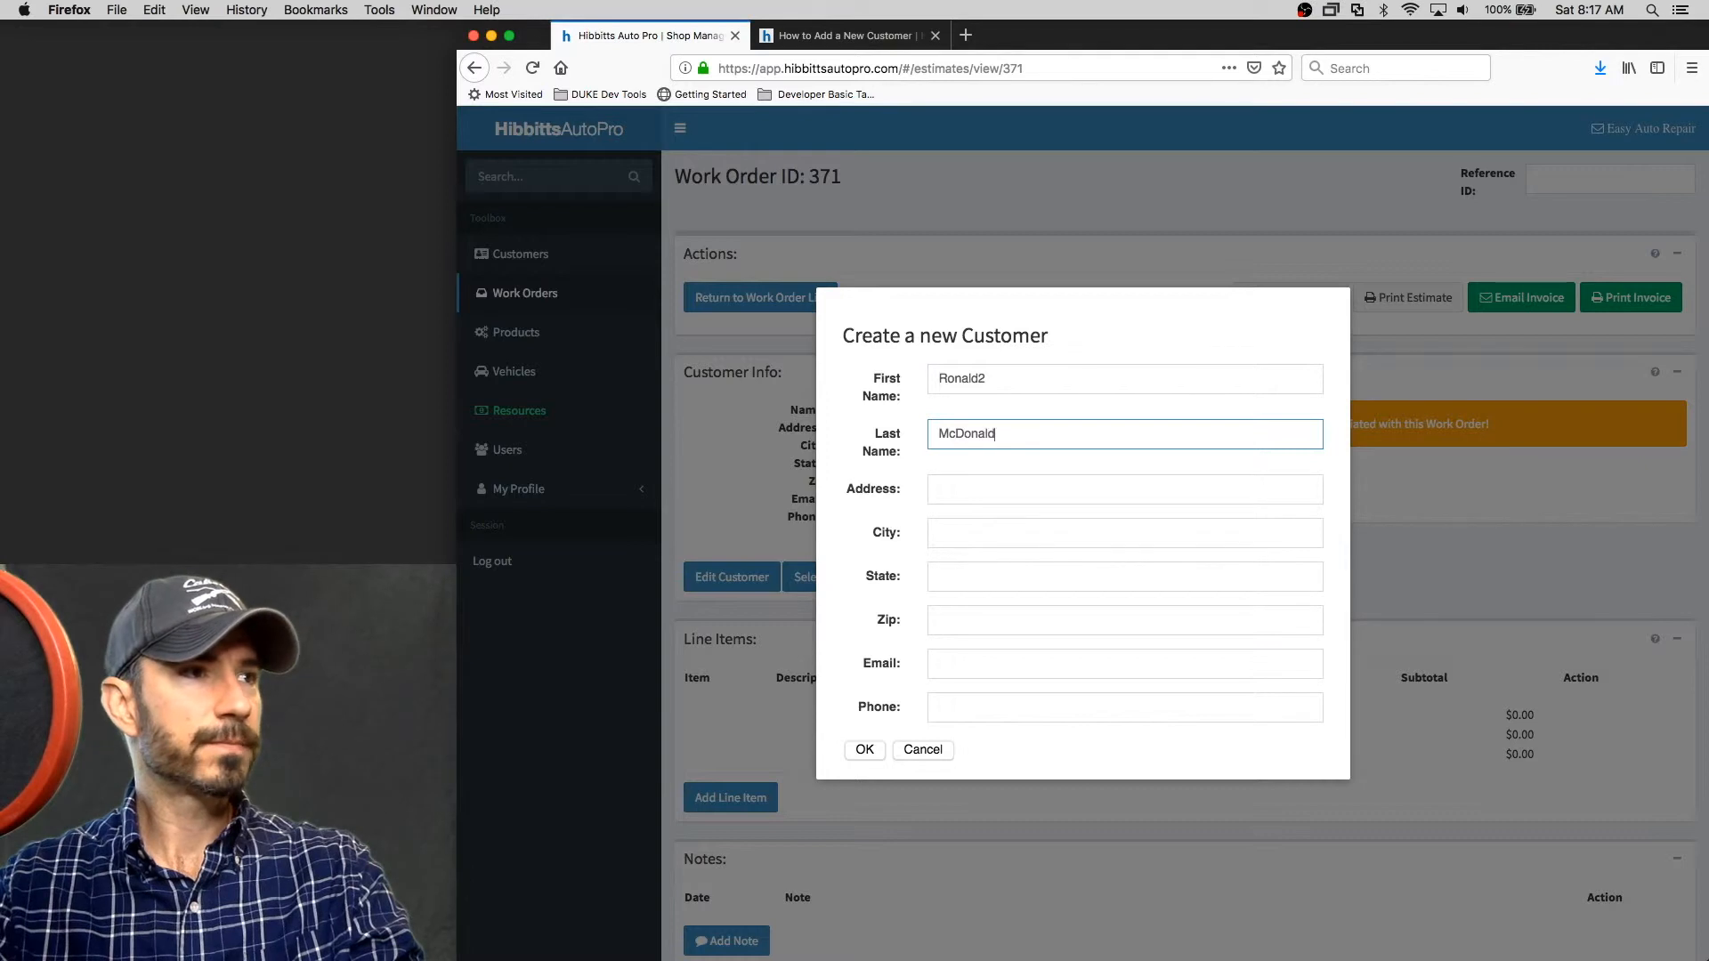
{"action": "key", "text": "Tab"}
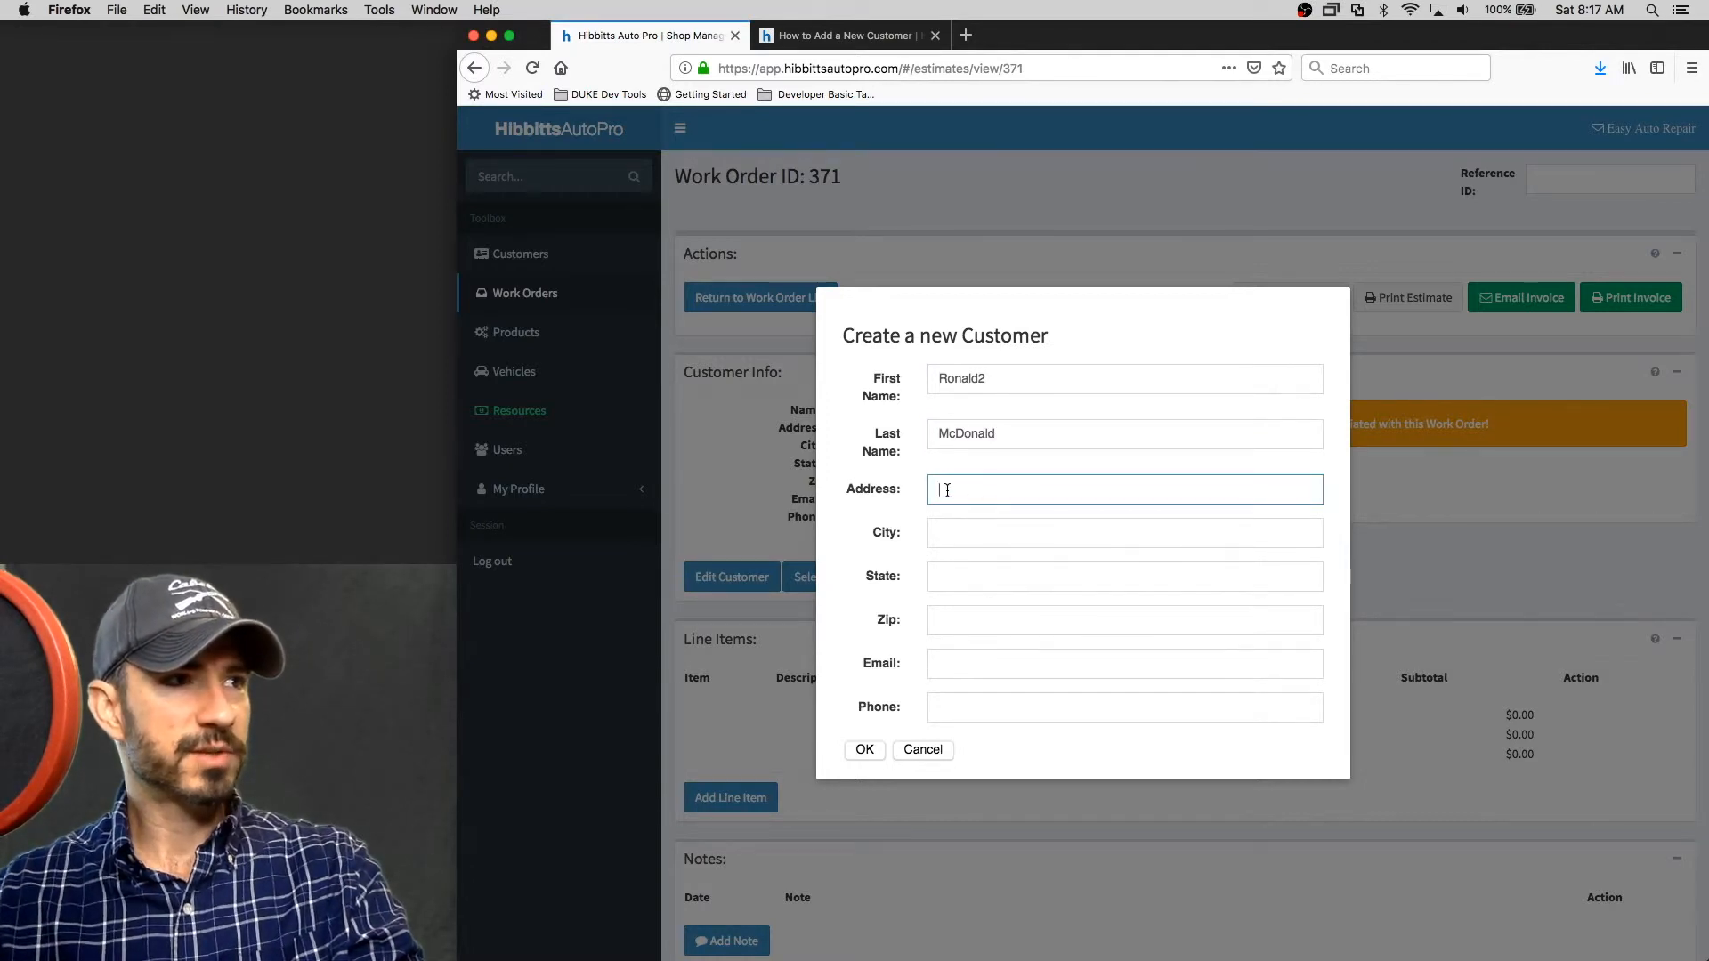
{"action": "left_click", "coordinate": [865, 752]}
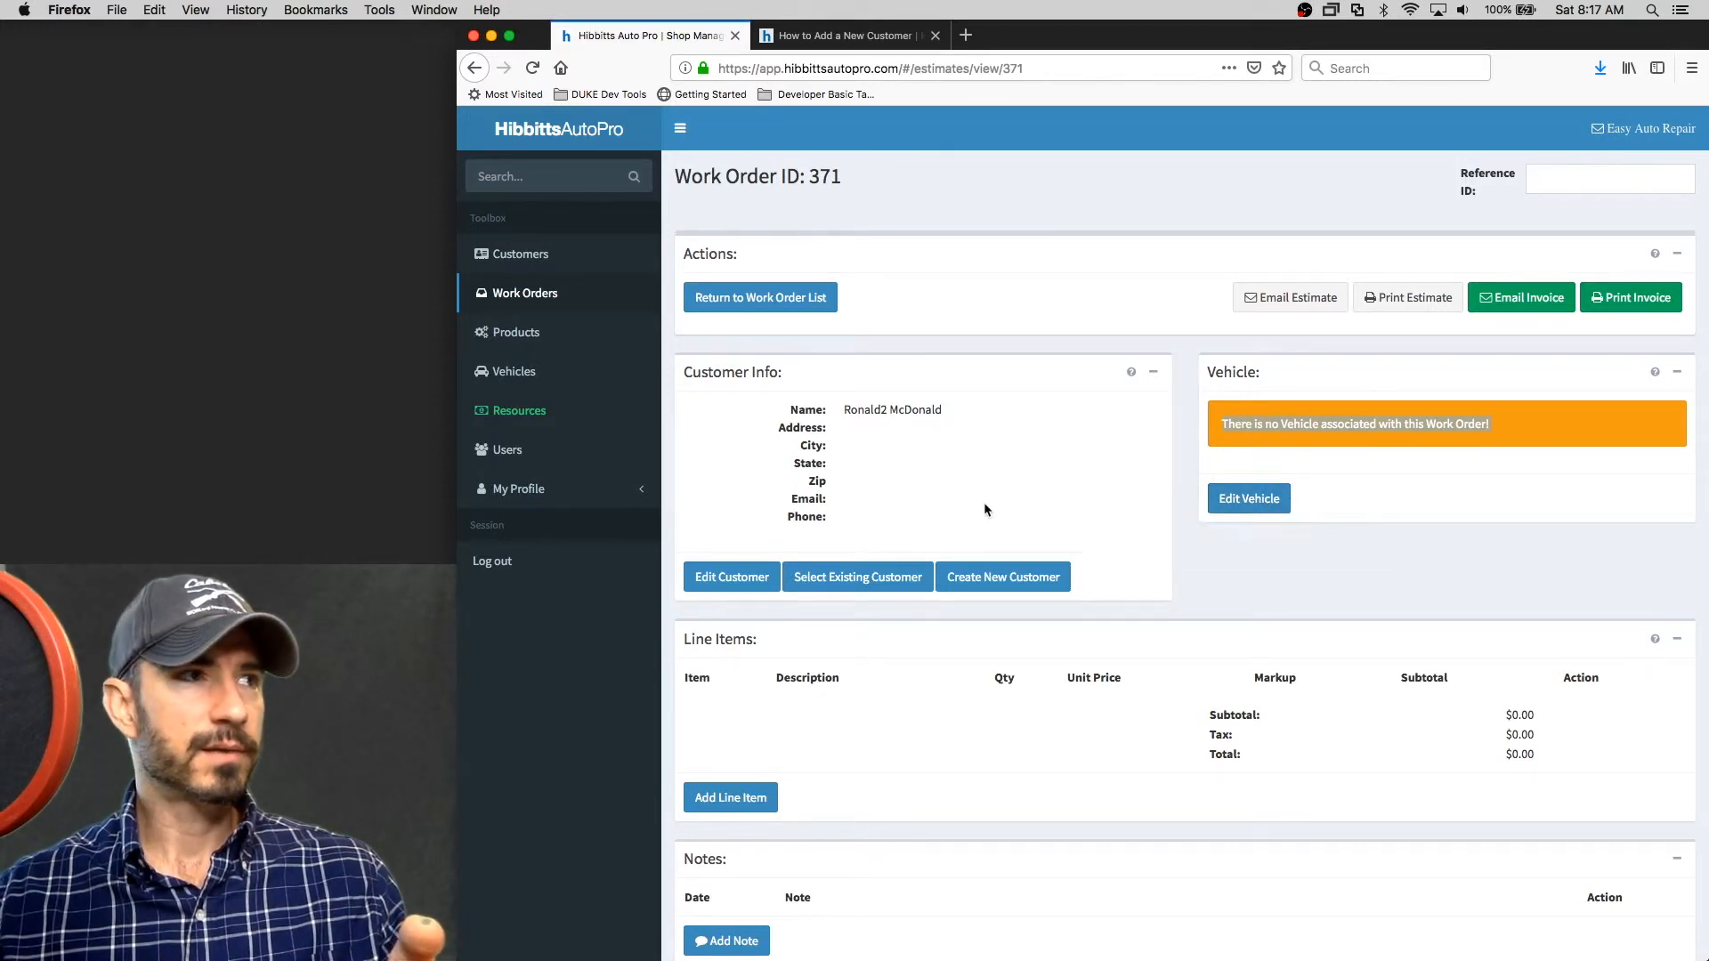
Assign the existing 1992 Jeep Testokee to the work order by searching vehicles for 'test'
{"action": "left_click", "coordinate": [1260, 500]}
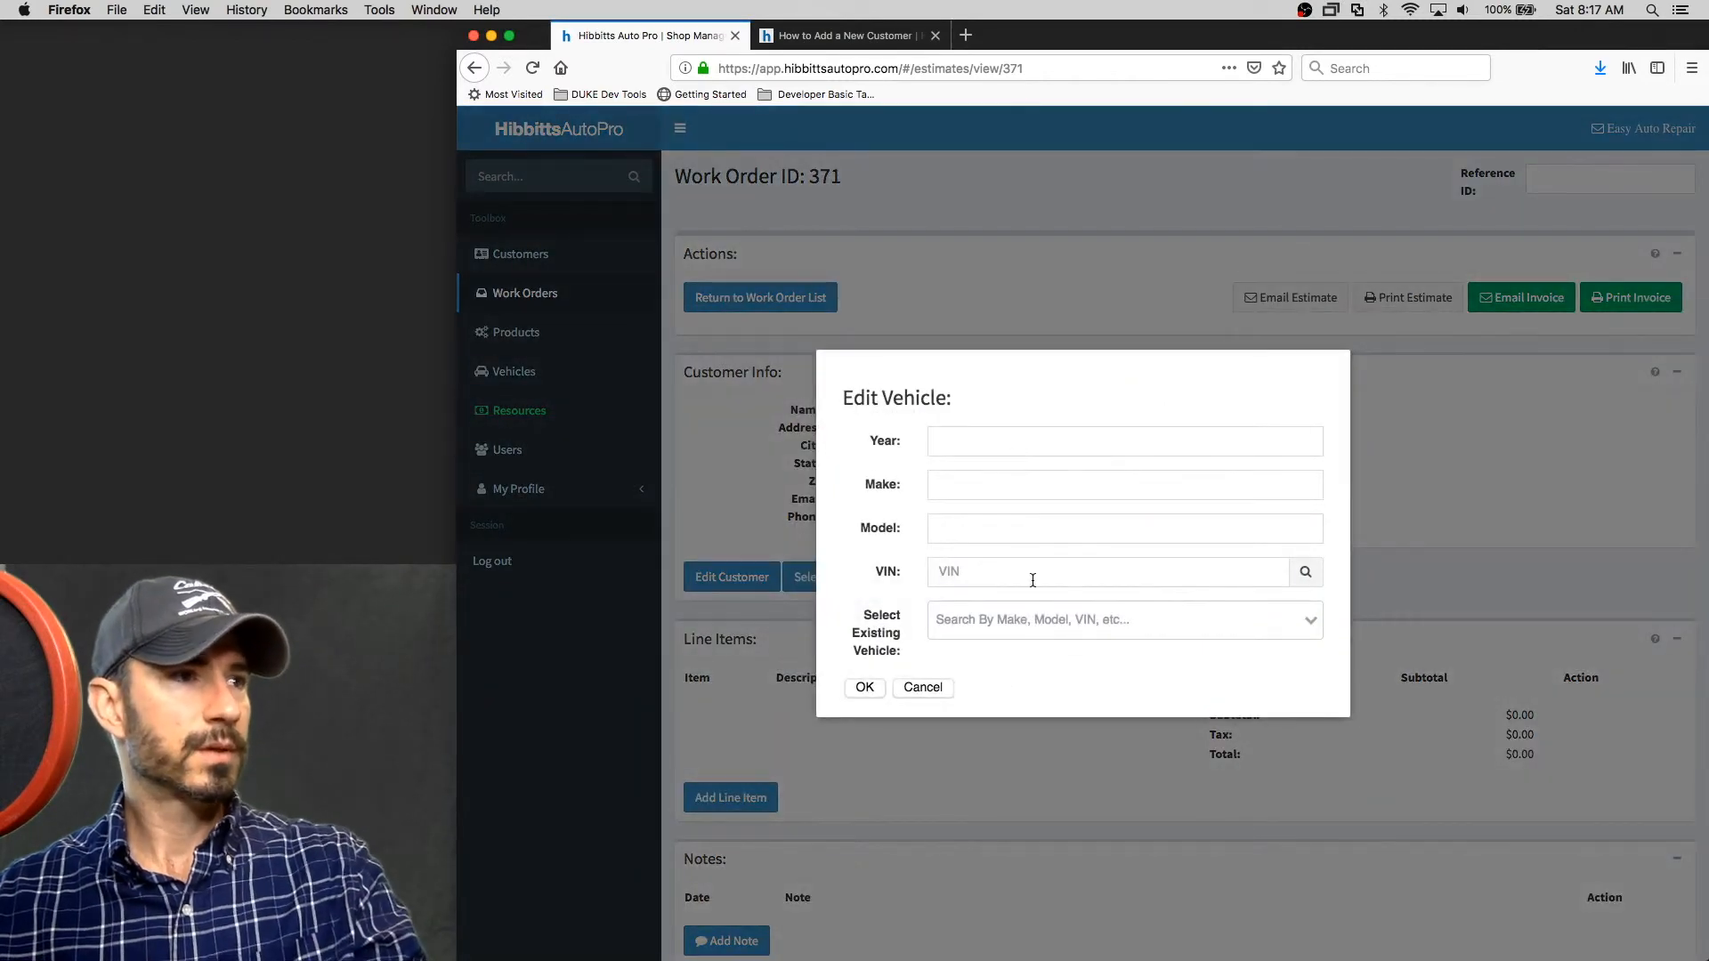
{"action": "left_click", "coordinate": [1028, 620]}
{"action": "type", "text": "test"}
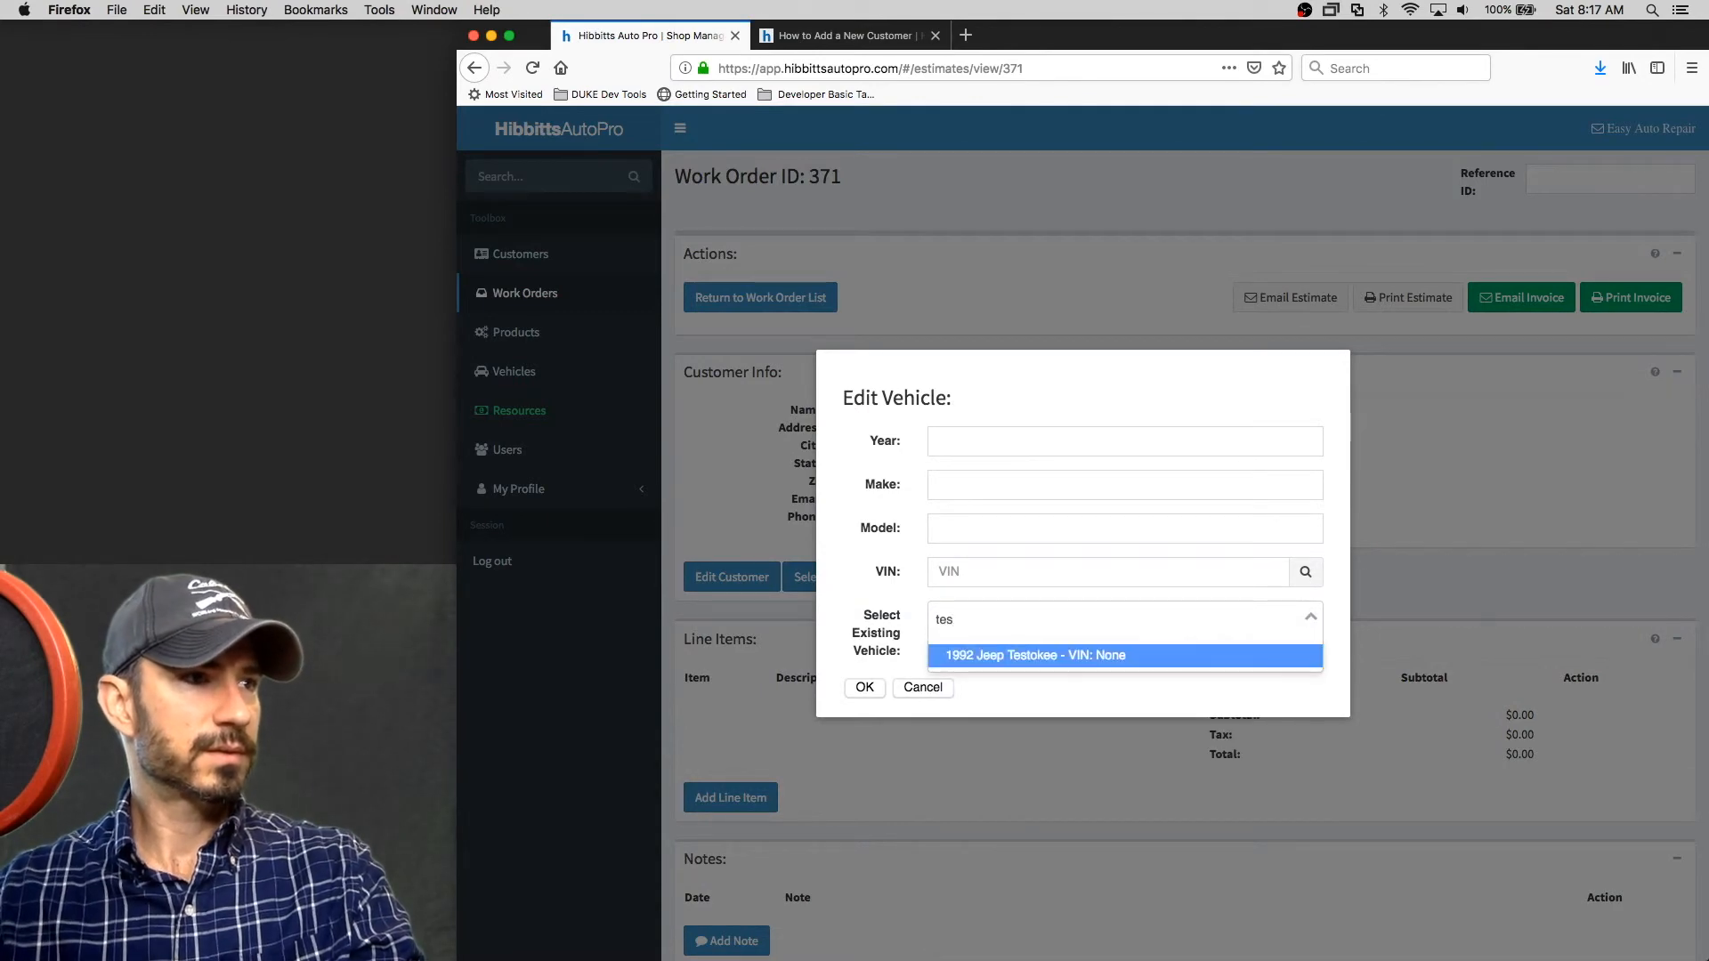
{"action": "left_click", "coordinate": [1030, 654]}
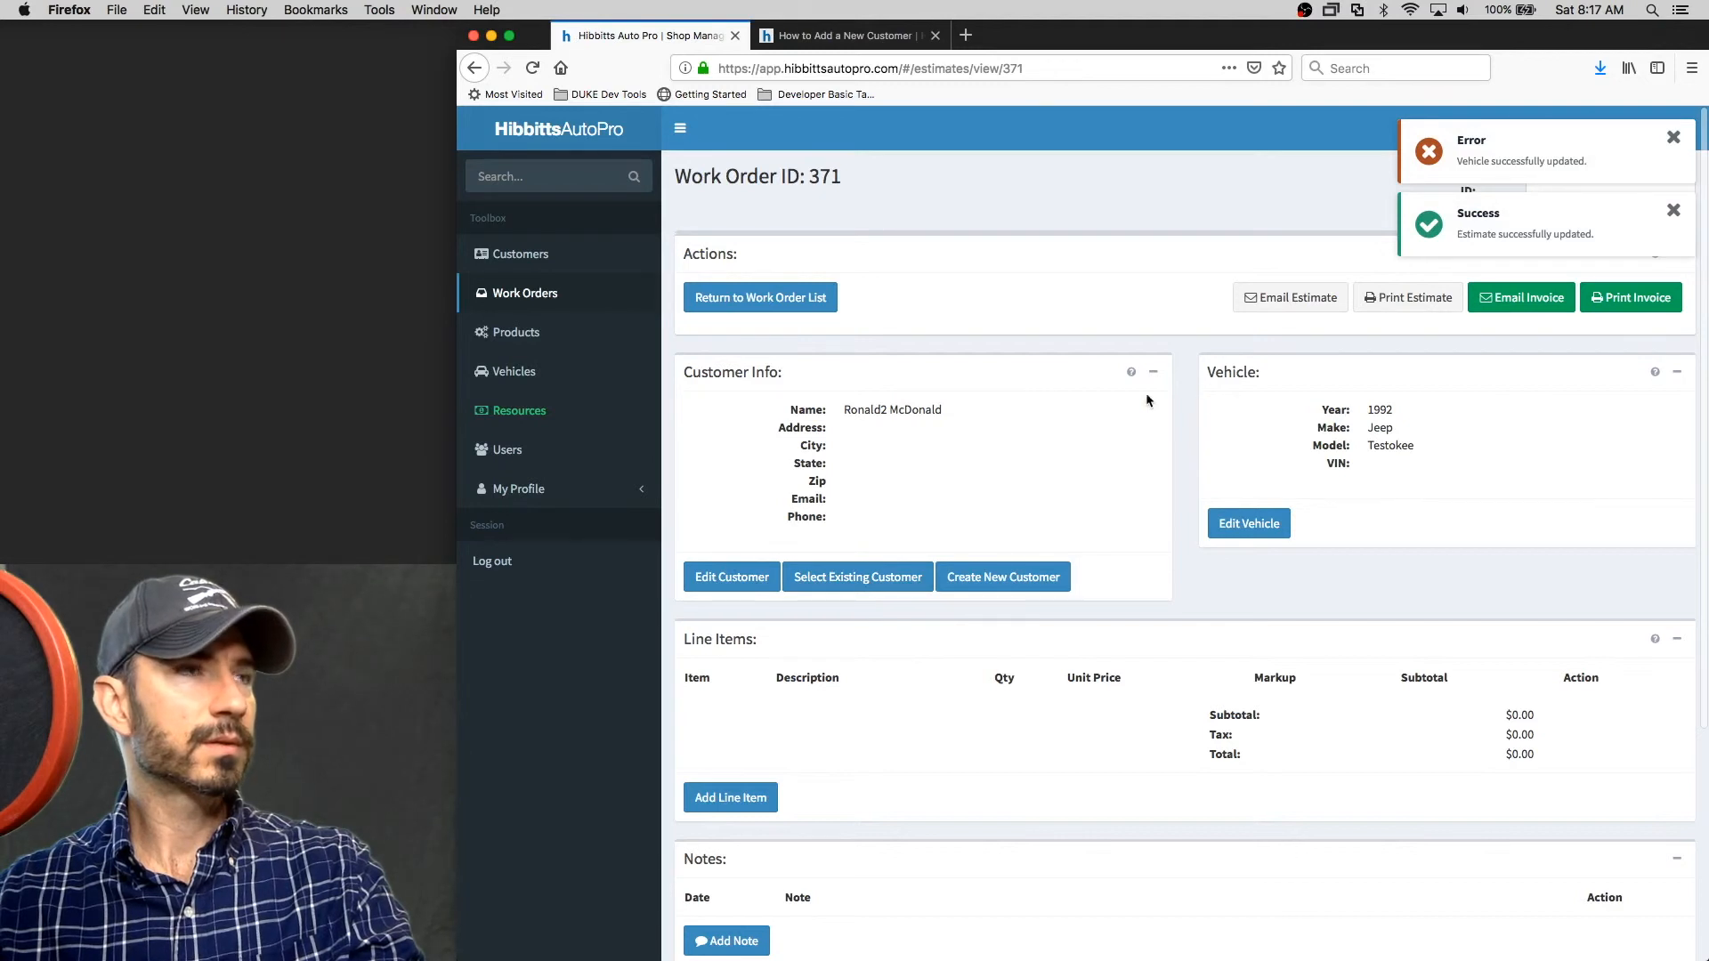
Open the new customer's details from the Customers list to check the linked vehicle
{"action": "left_click", "coordinate": [515, 258]}
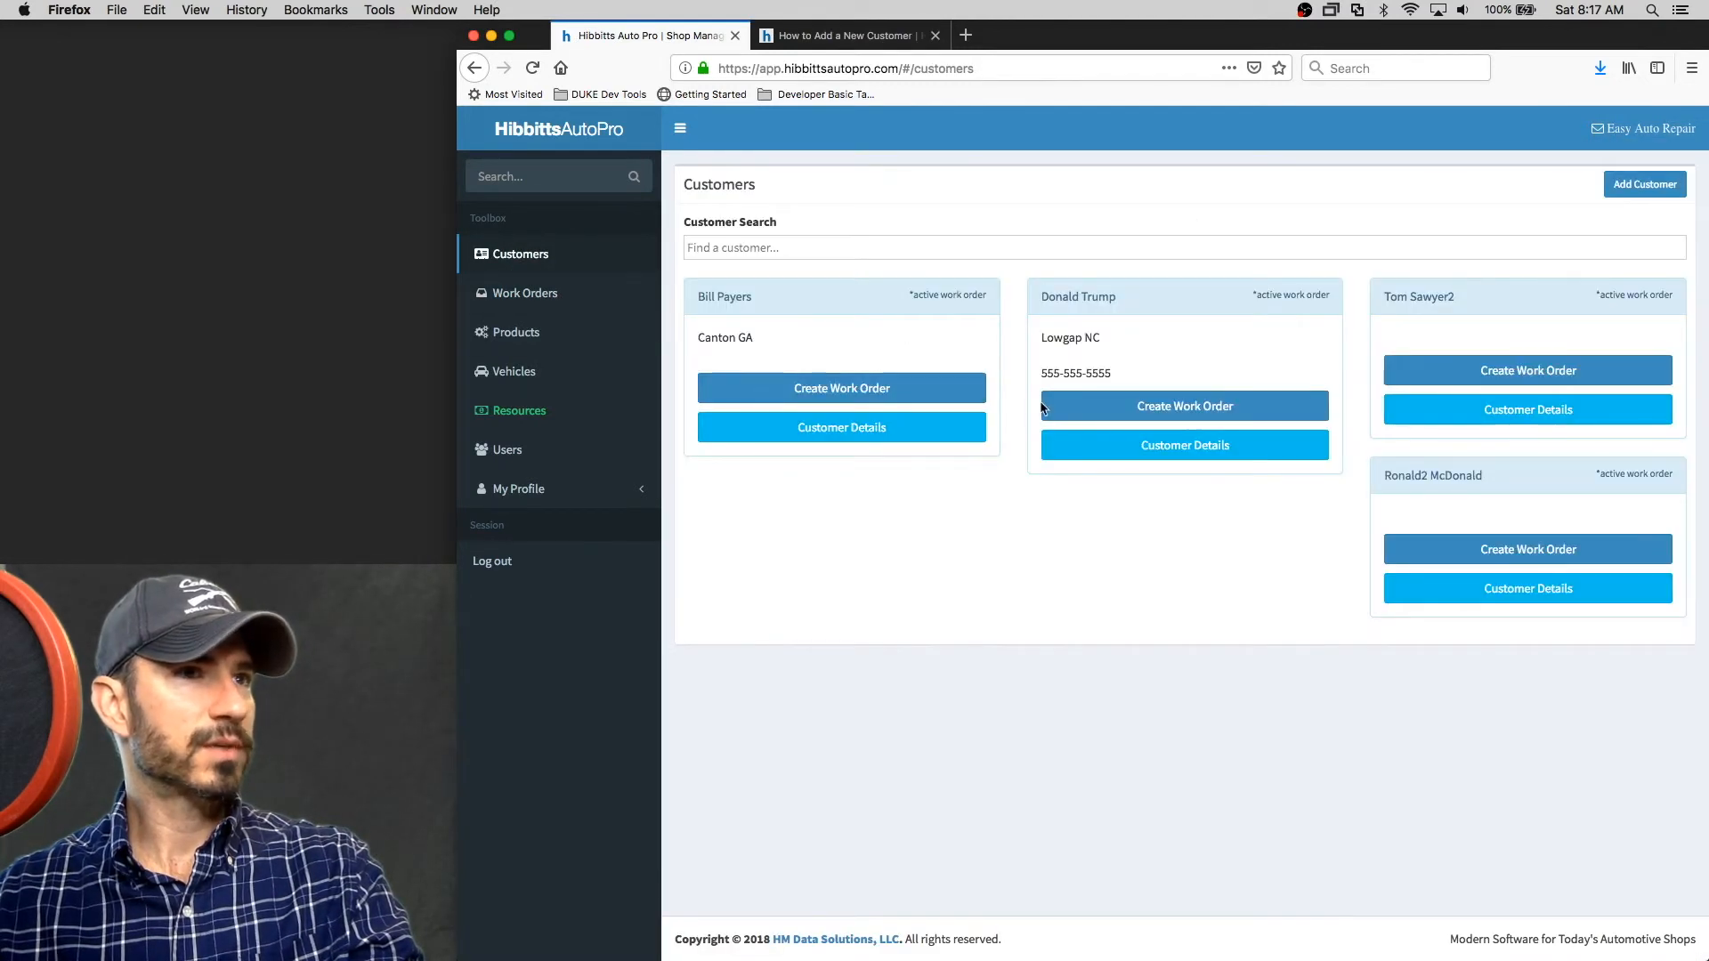
{"action": "left_click", "coordinate": [1543, 590]}
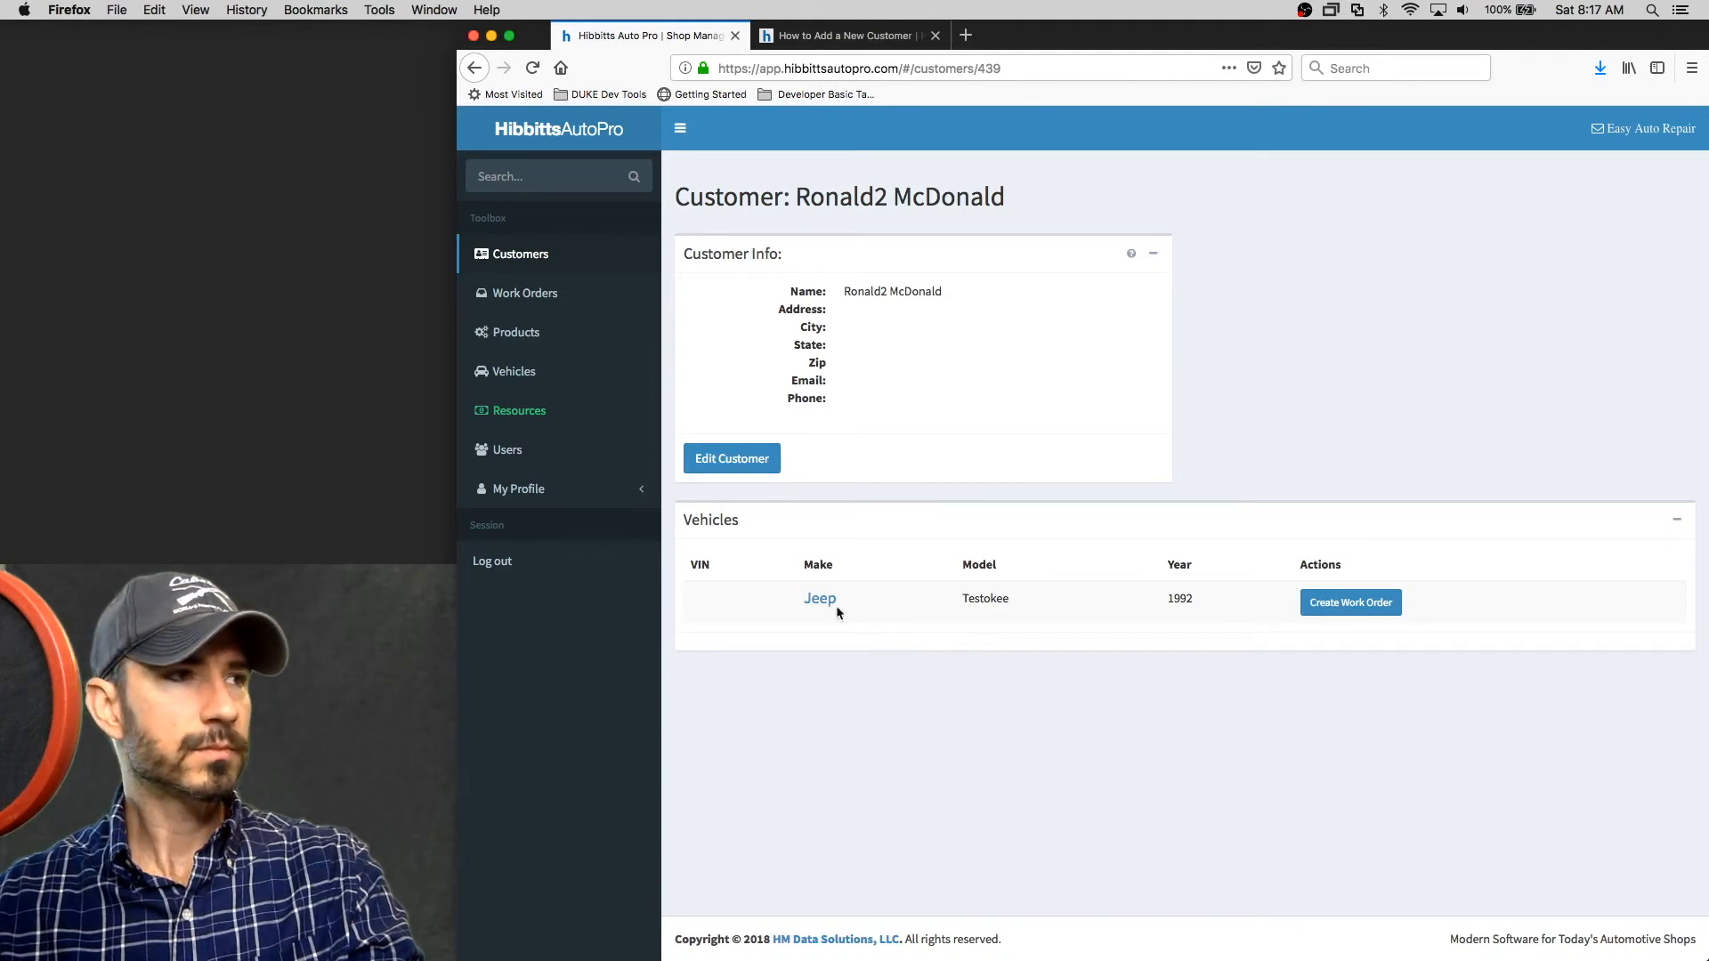
{"action": "left_click_drag", "start_coordinate": [683, 525], "coordinate": [730, 523]}
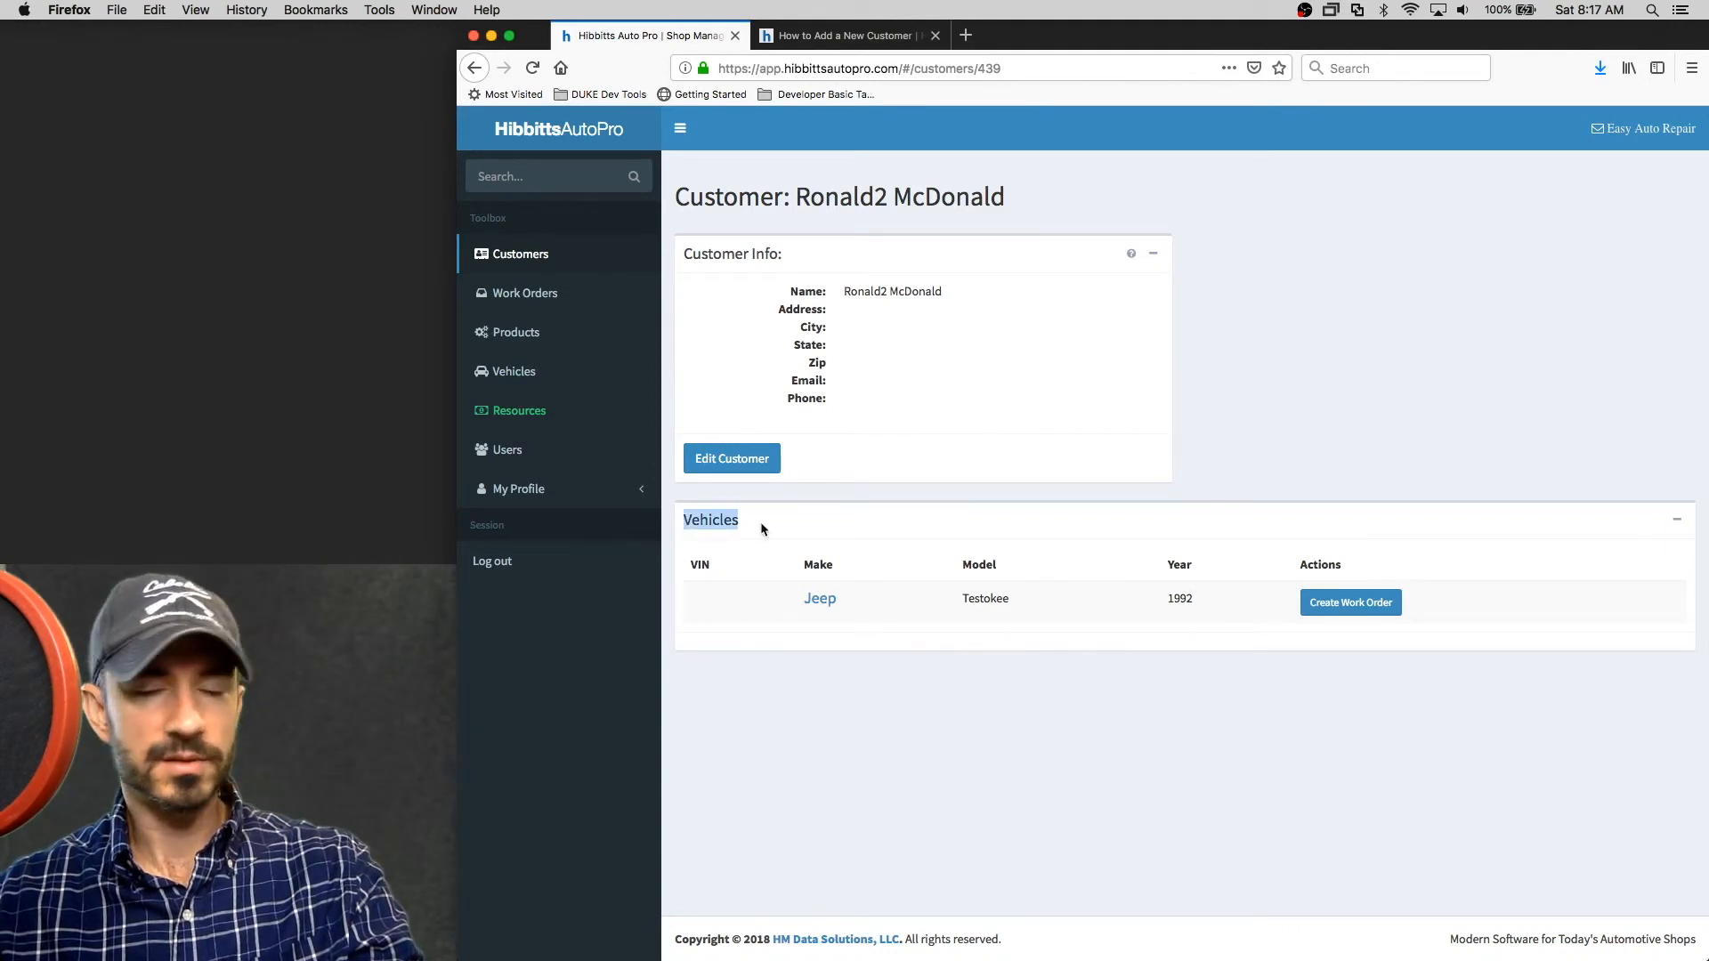